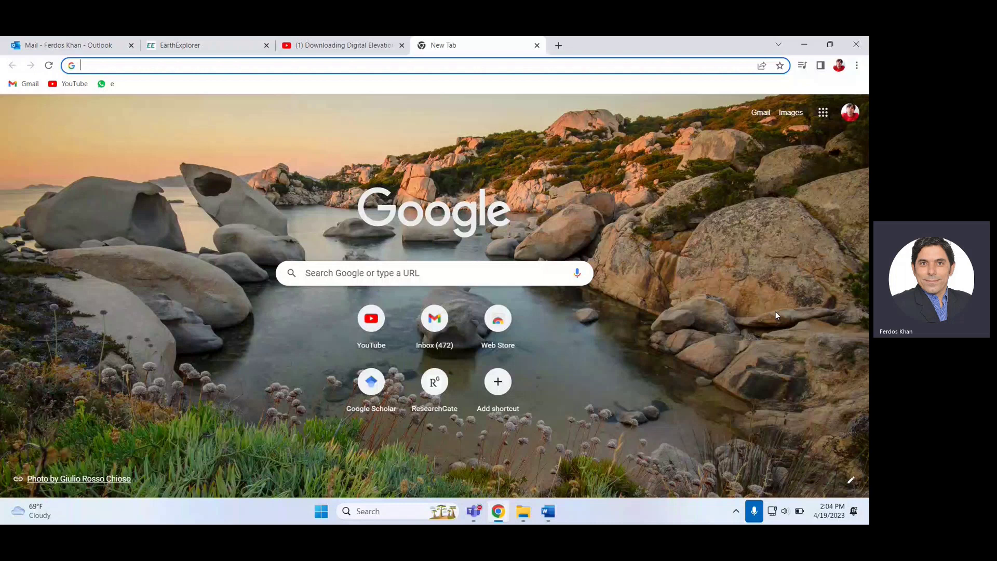
Find the USGS EarthExplorer website by searching Google for "earthexplorer usgs" and open it.
{"action": "left_click", "coordinate": [523, 66]}
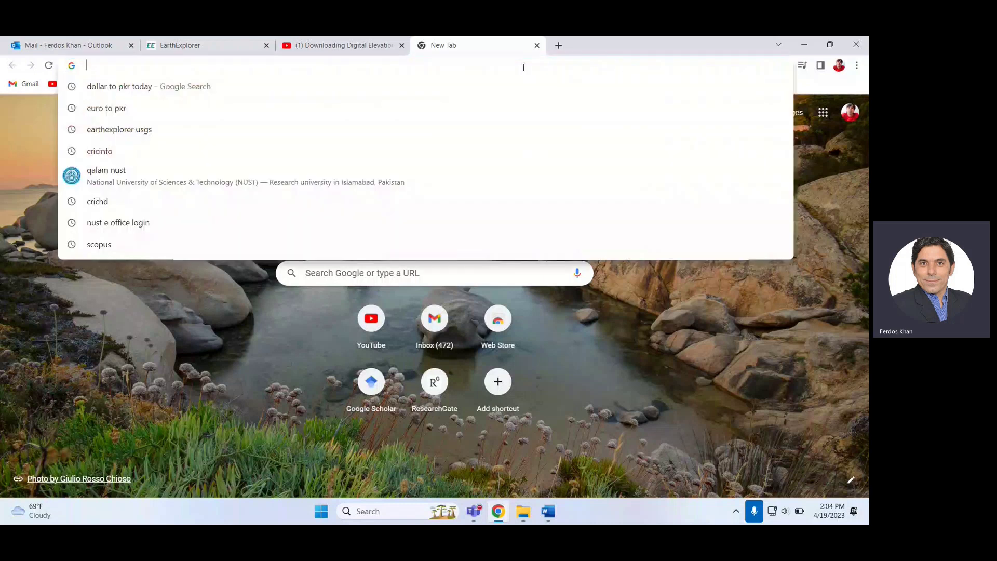
{"action": "type", "text": "goo"}
{"action": "key", "text": "Return"}
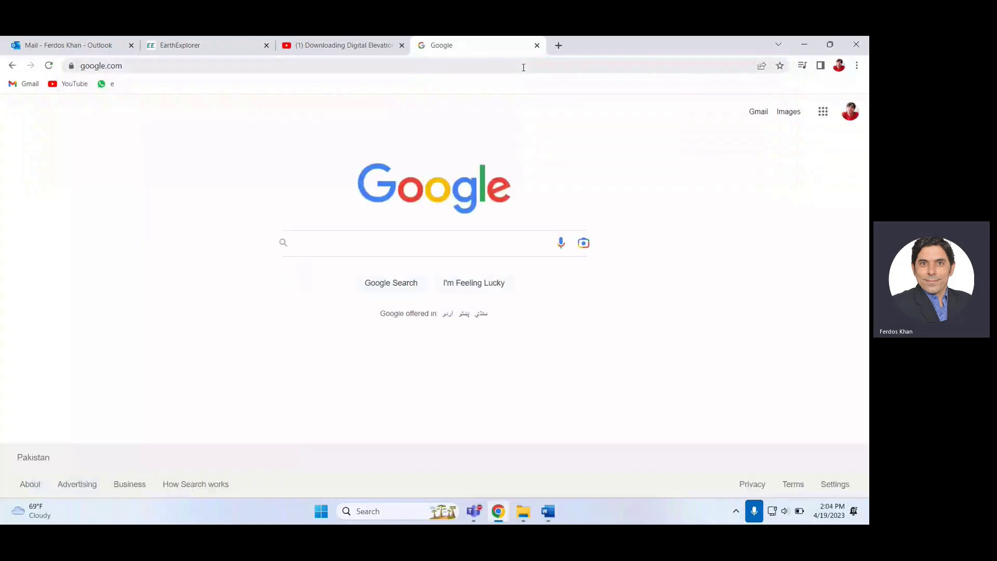
{"action": "type", "text": "earth"}
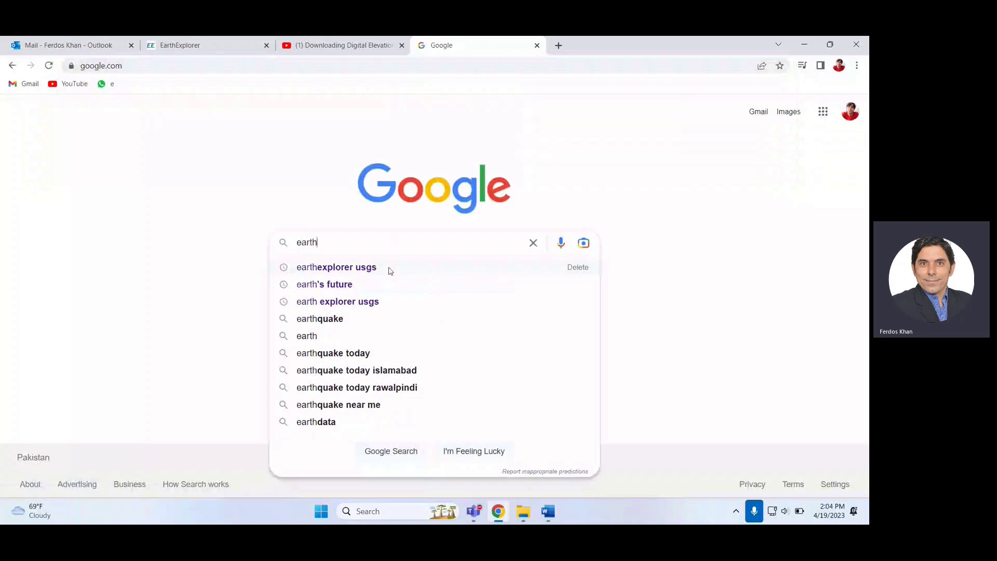
{"action": "left_click", "coordinate": [390, 270]}
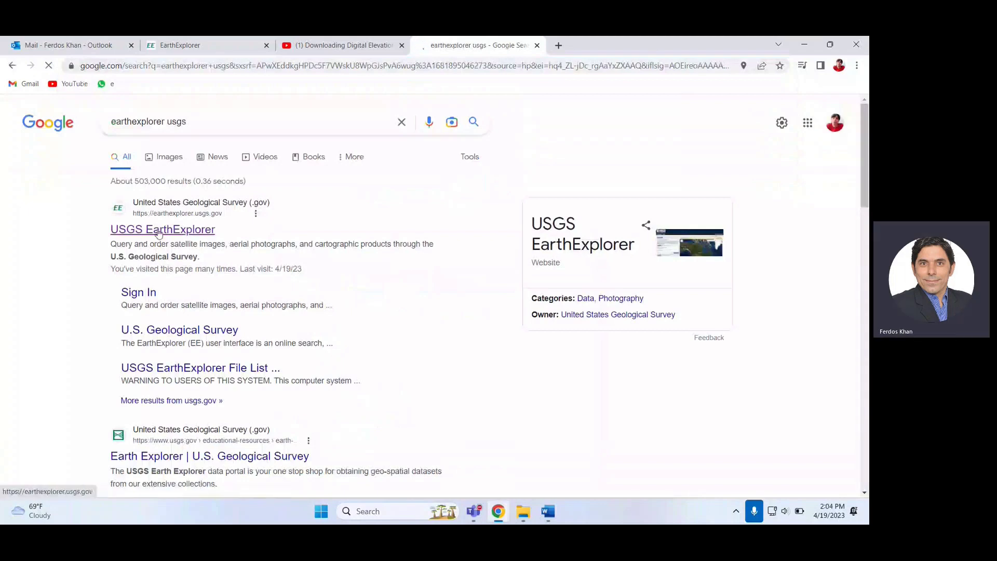
{"action": "left_click", "coordinate": [159, 232]}
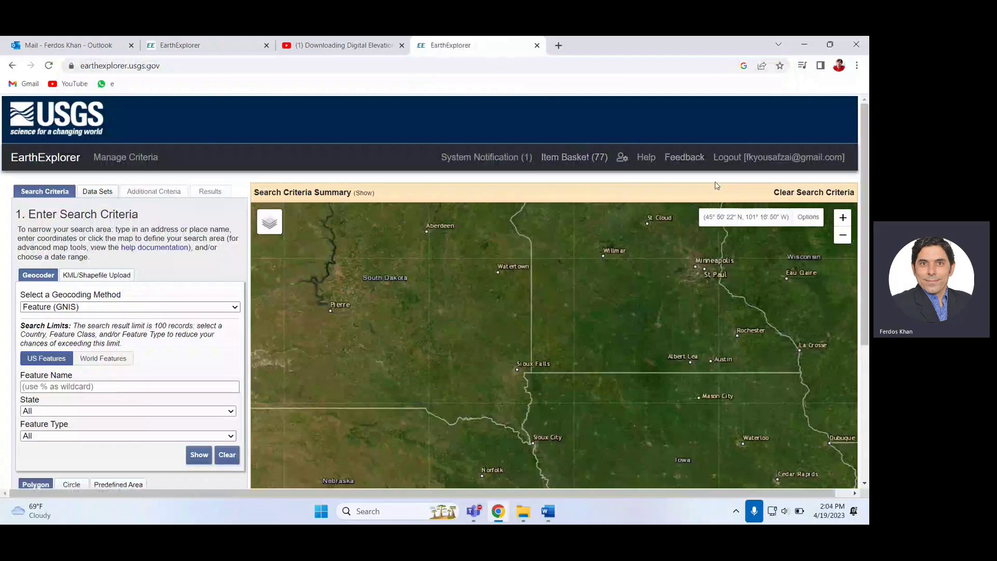
Bring Pakistan and northern India into view on the search map and clear the stray coordinates placed there.
{"action": "left_click_drag", "start_coordinate": [865, 185], "coordinate": [865, 225]}
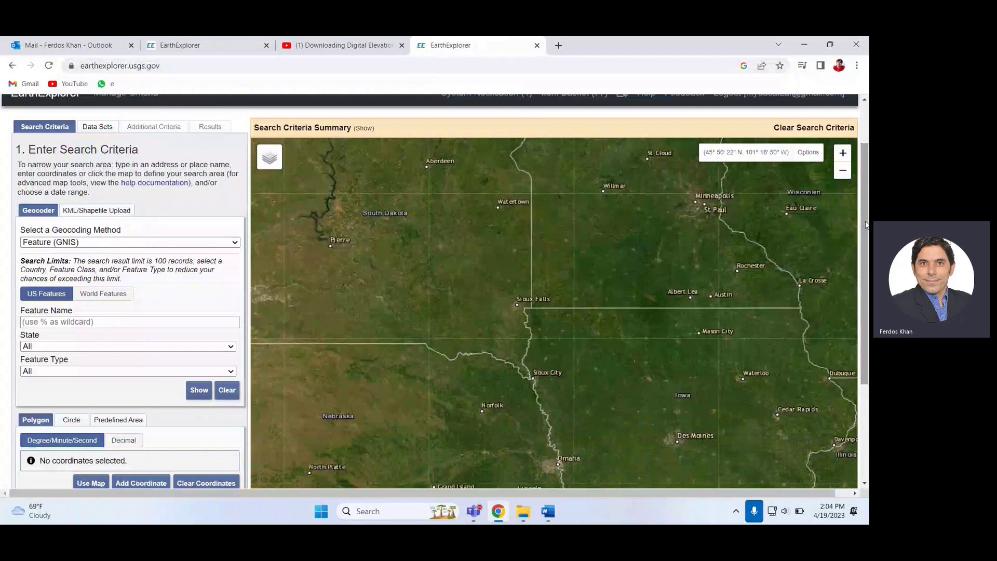
{"action": "mouse_move", "coordinate": [866, 225]}
{"action": "left_mouse_down"}
{"action": "mouse_move", "coordinate": [861, 258]}
{"action": "mouse_move", "coordinate": [858, 238]}
{"action": "left_mouse_up"}
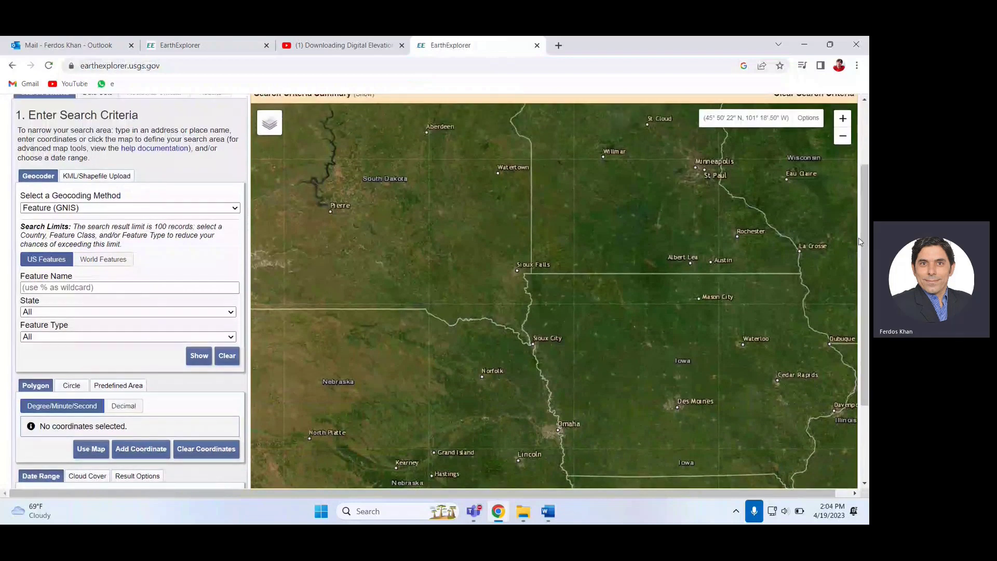
{"action": "left_click", "coordinate": [843, 136]}
{"action": "left_click", "coordinate": [843, 136]}
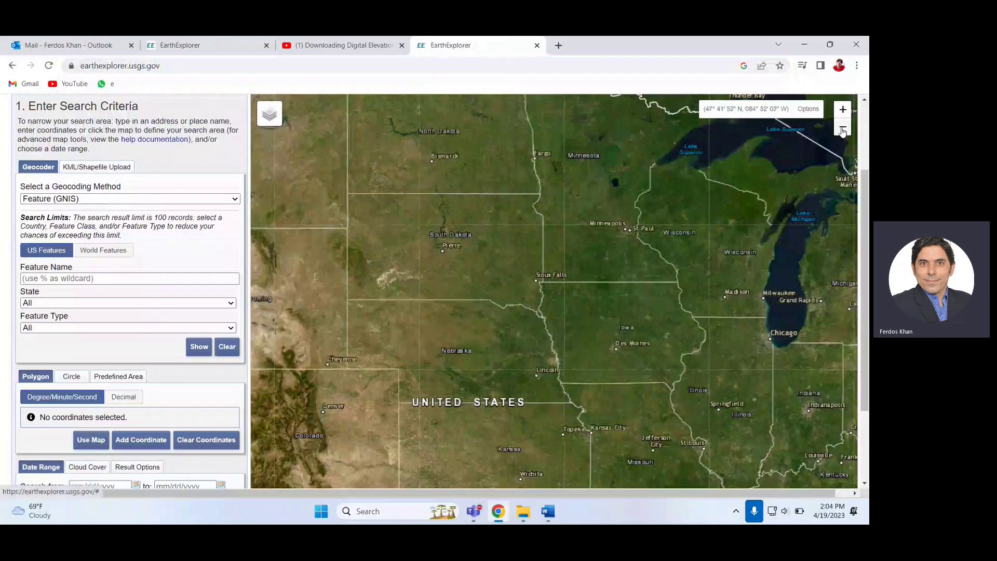
{"action": "left_click", "coordinate": [843, 133]}
{"action": "left_click", "coordinate": [843, 131]}
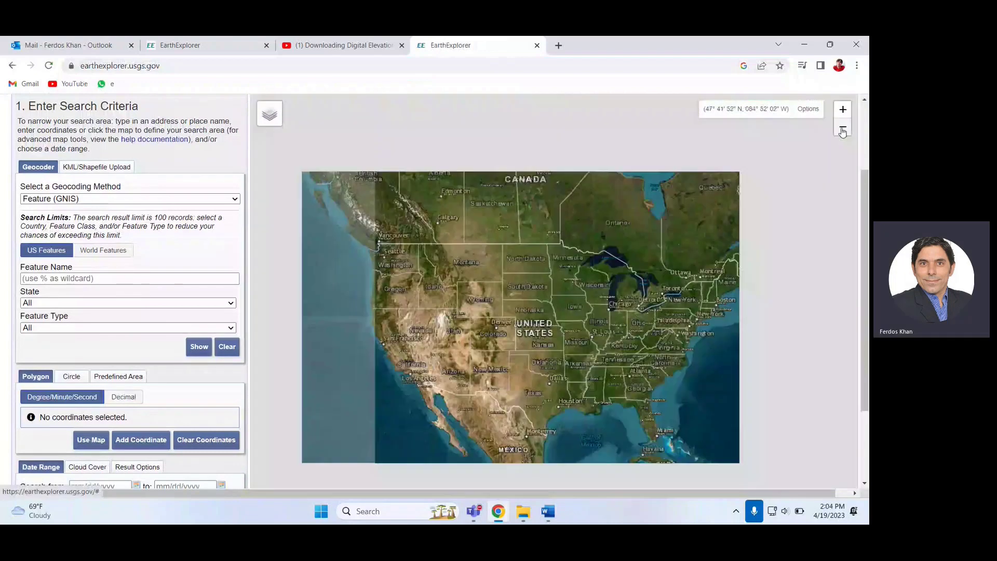
{"action": "left_click_drag", "start_coordinate": [847, 278], "coordinate": [403, 327]}
{"action": "scroll", "coordinate": [414, 304], "scroll_direction": "up", "scroll_amount": 1}
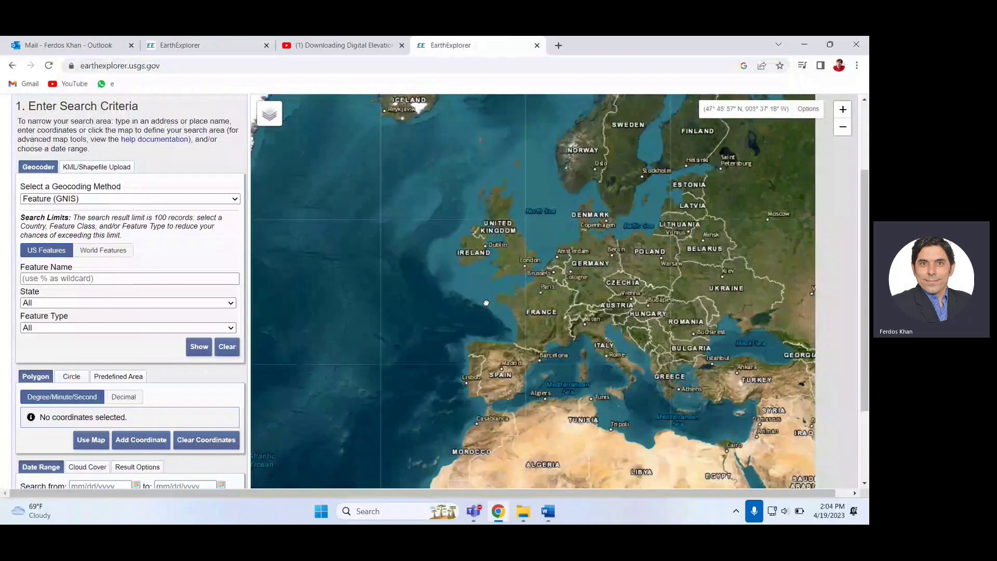
{"action": "left_click_drag", "start_coordinate": [753, 363], "coordinate": [601, 295]}
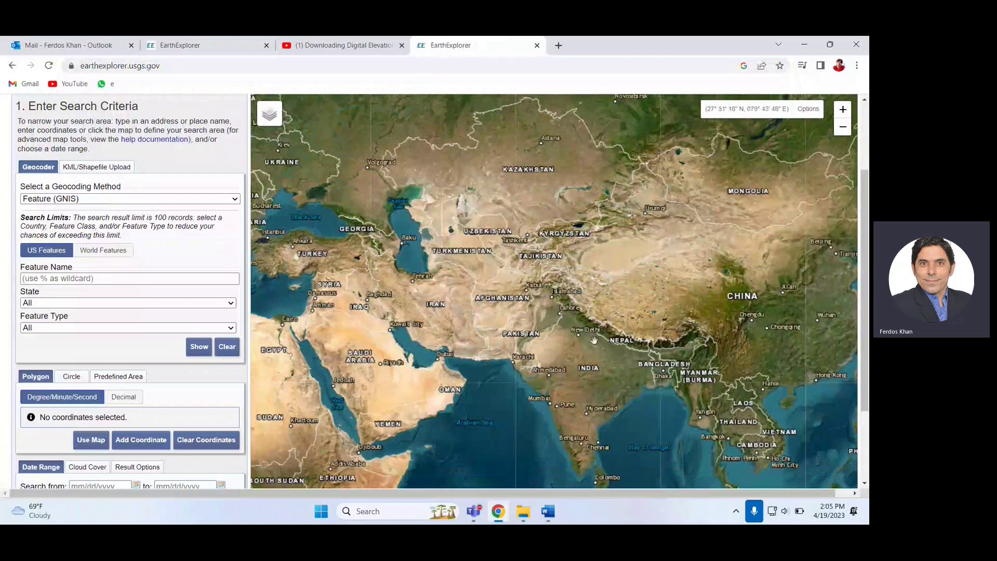
{"action": "left_click", "coordinate": [578, 315]}
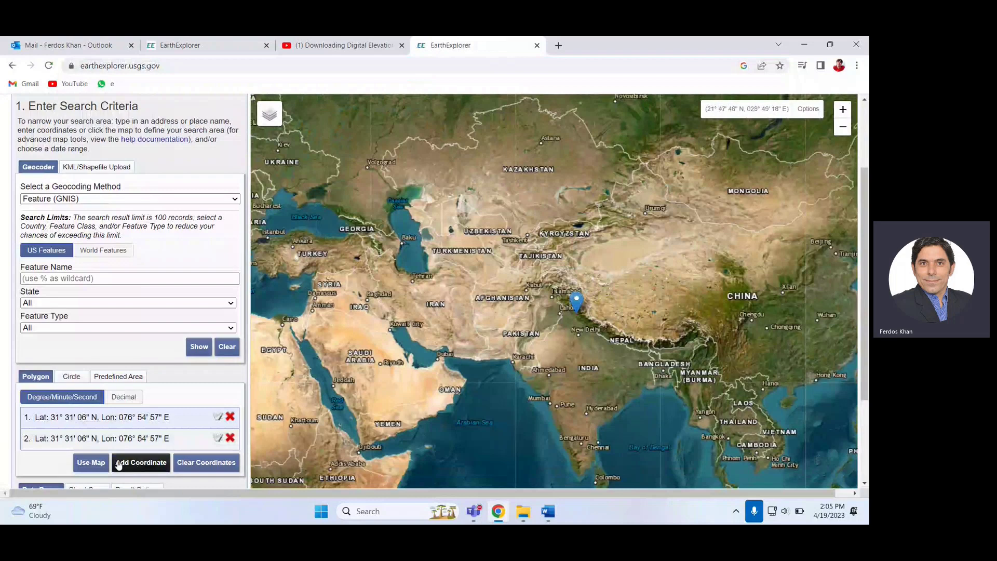
{"action": "left_click", "coordinate": [192, 464]}
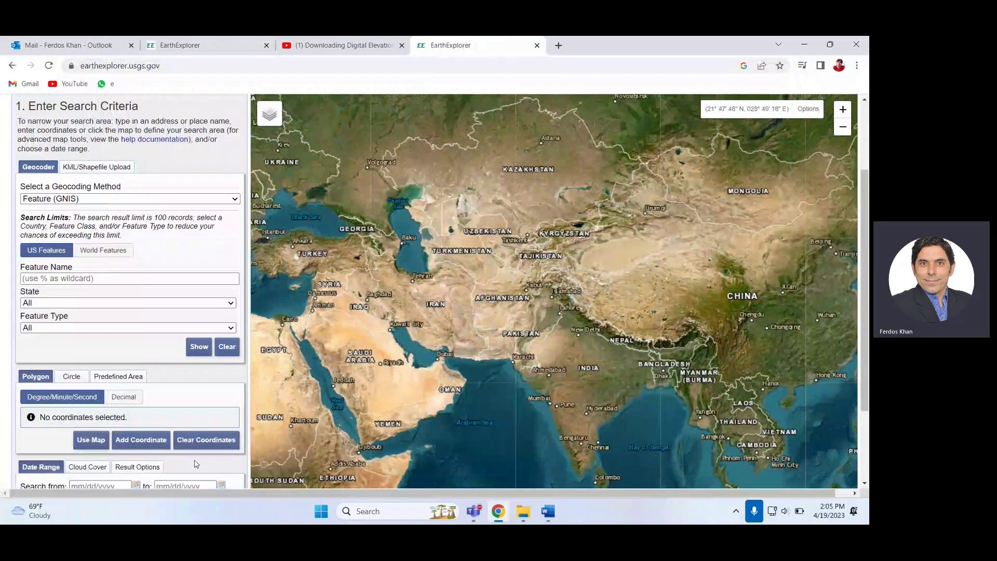
Zoom the map in on the mountains of northern Pakistan and Kashmir.
{"action": "left_click", "coordinate": [844, 110]}
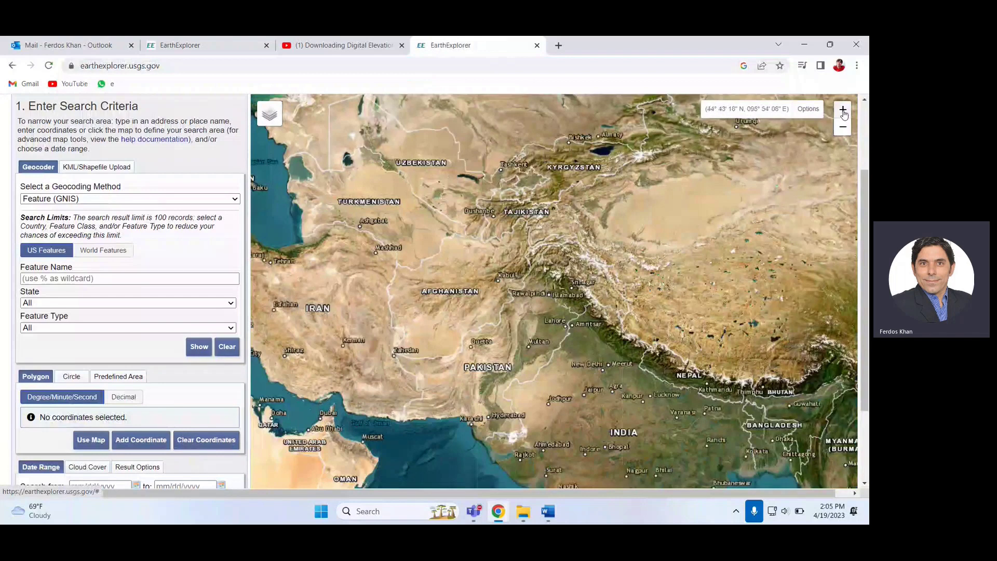
{"action": "left_click", "coordinate": [844, 110]}
{"action": "left_click", "coordinate": [843, 111]}
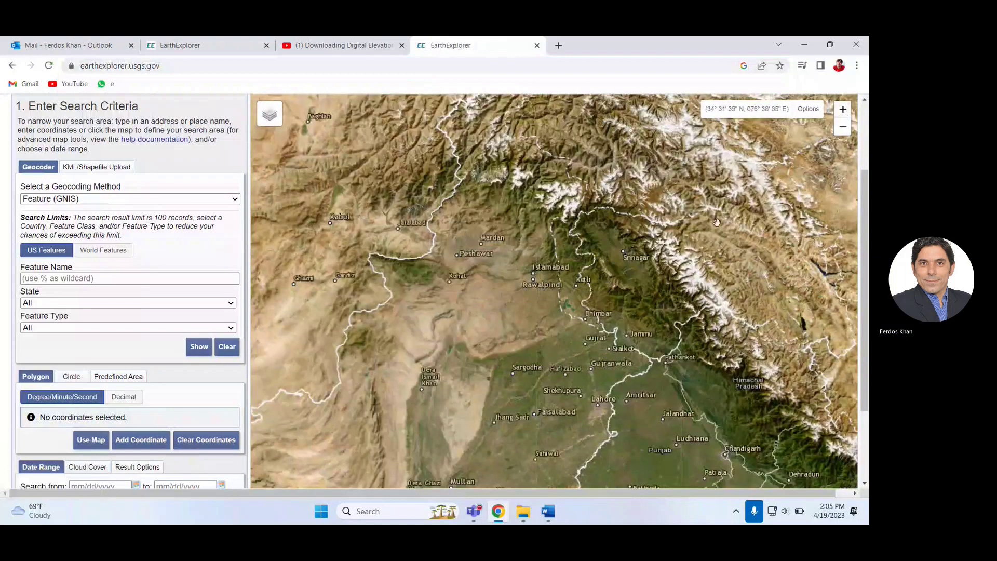
{"action": "left_click_drag", "start_coordinate": [717, 222], "coordinate": [585, 302]}
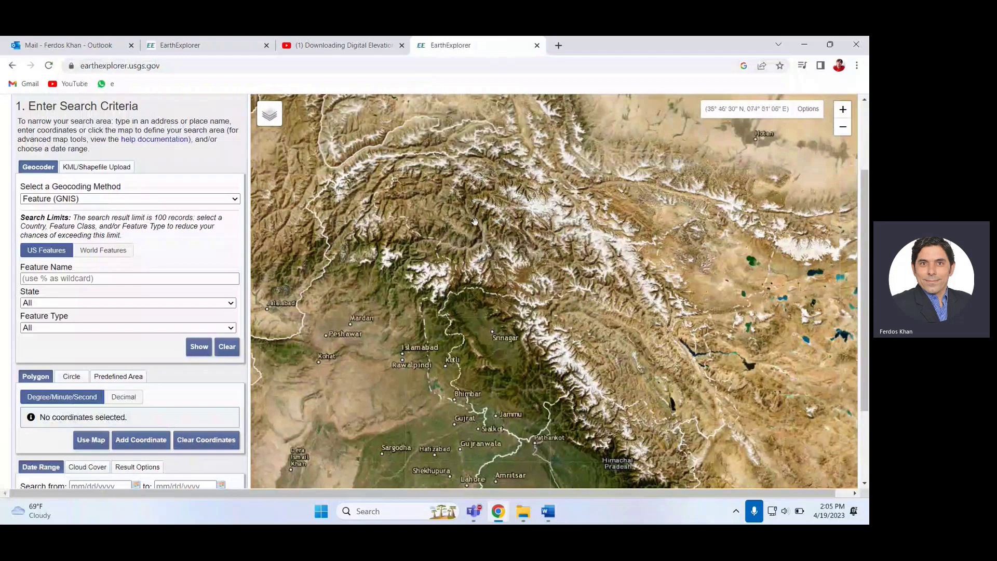
{"action": "left_click_drag", "start_coordinate": [475, 222], "coordinate": [500, 222]}
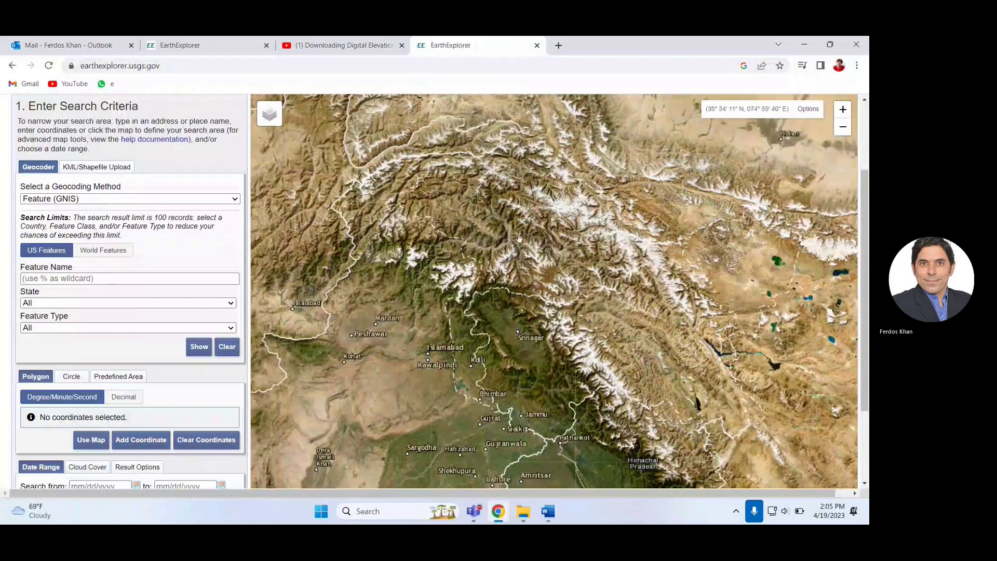
{"action": "left_click_drag", "start_coordinate": [540, 230], "coordinate": [550, 251]}
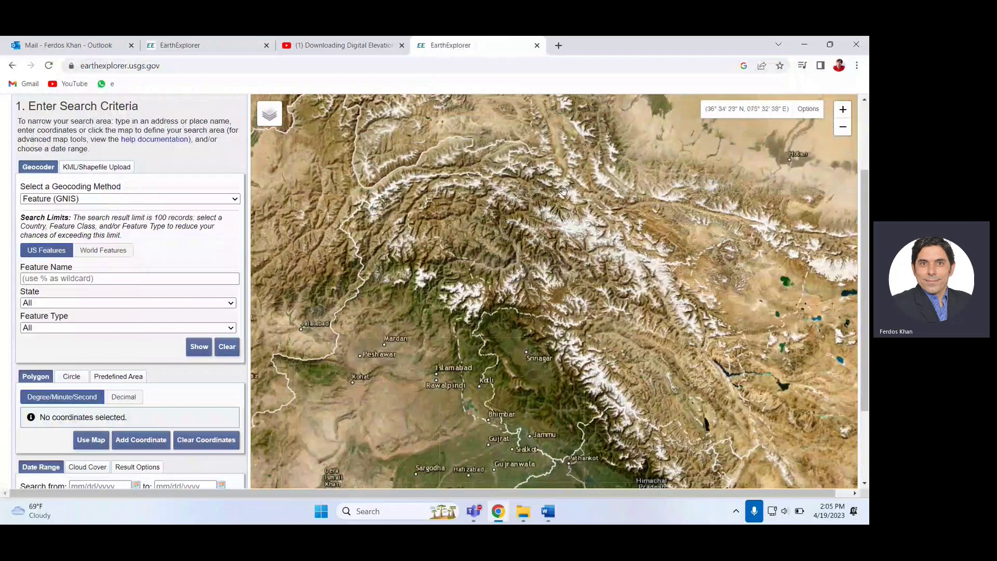
Try outlining the mountain belt from northern Pakistan to western Nepal with a six-point search polygon, and clear all its coordinates.
{"action": "left_click", "coordinate": [541, 165]}
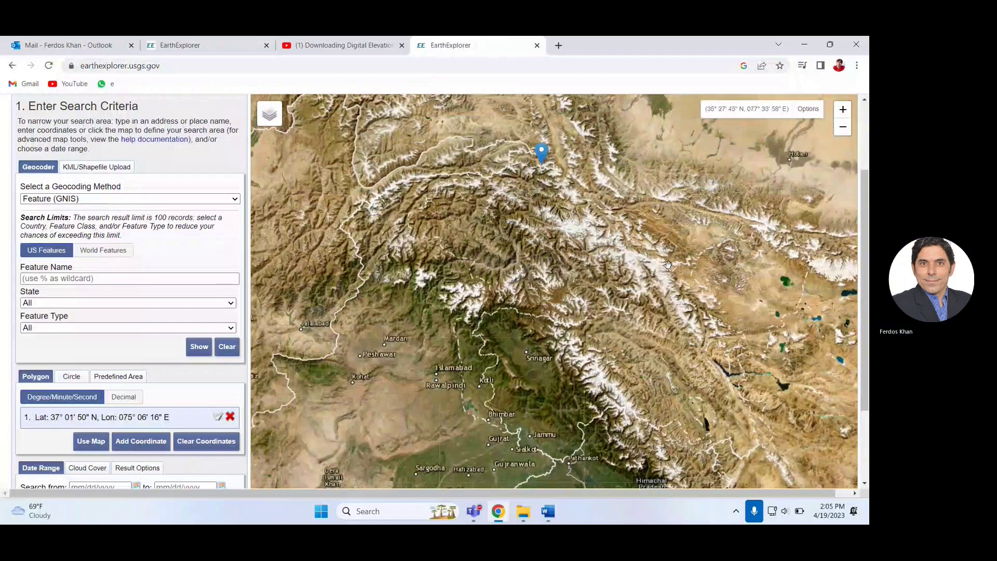
{"action": "left_click", "coordinate": [841, 130]}
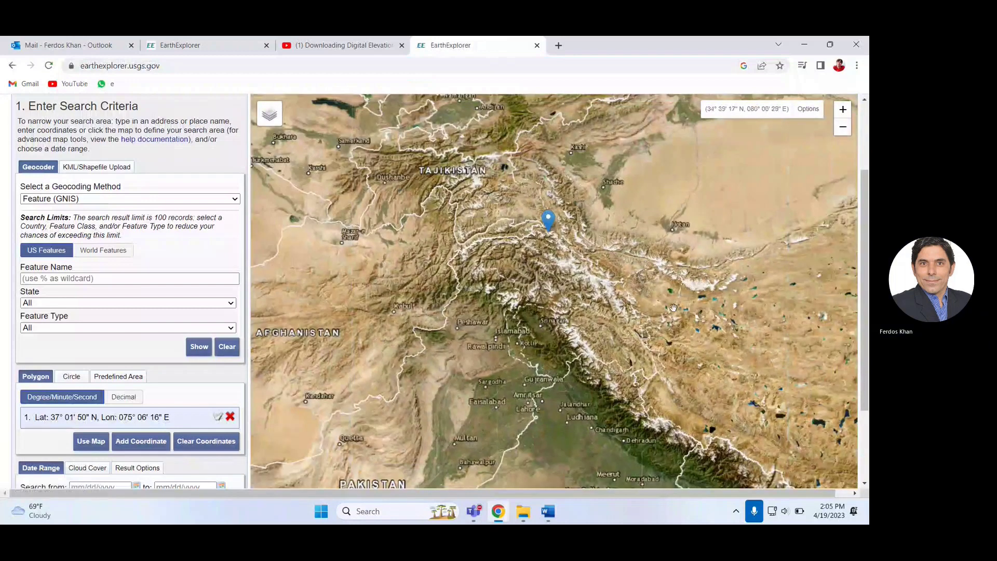
{"action": "left_click", "coordinate": [748, 402]}
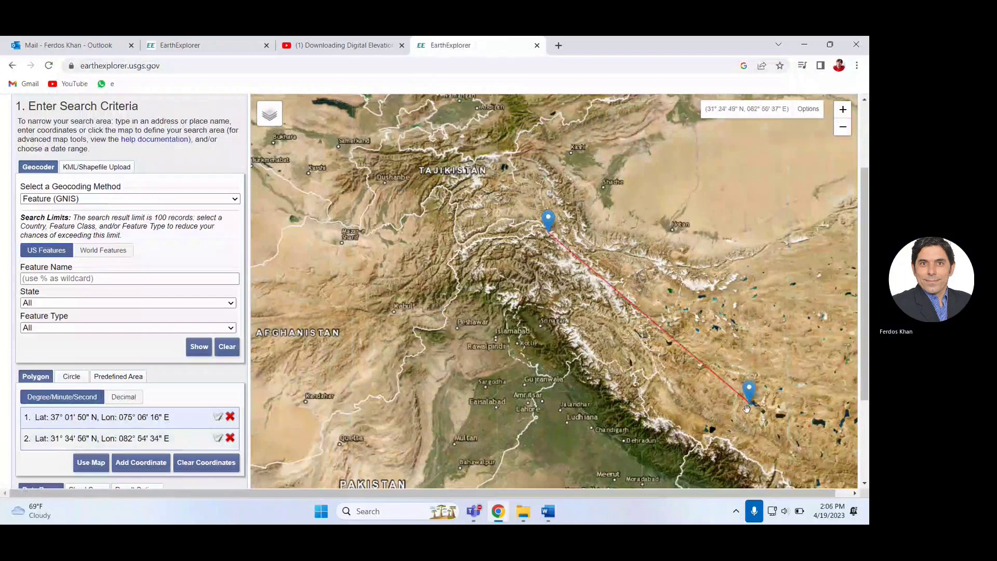
{"action": "left_click", "coordinate": [729, 449]}
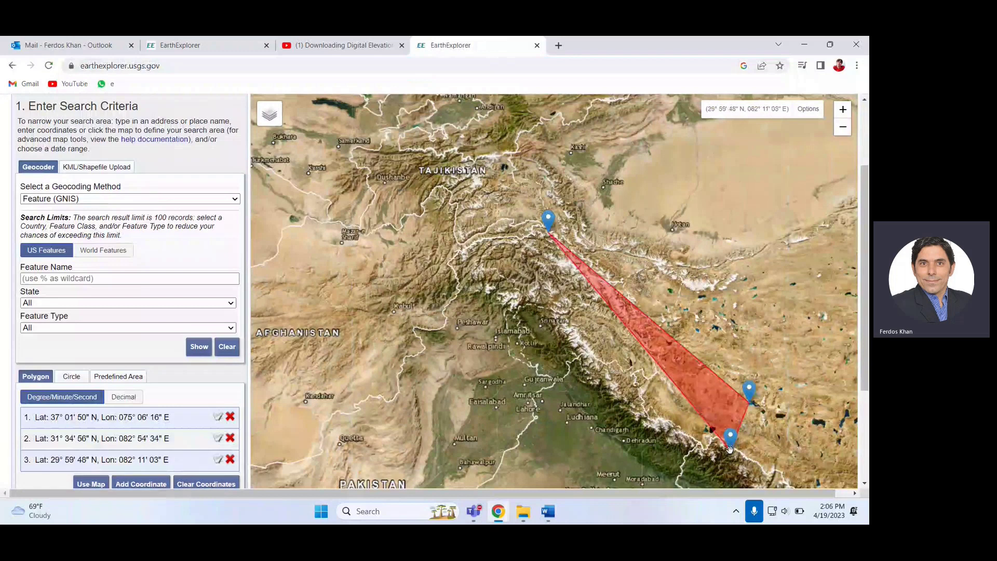
{"action": "left_click", "coordinate": [630, 393]}
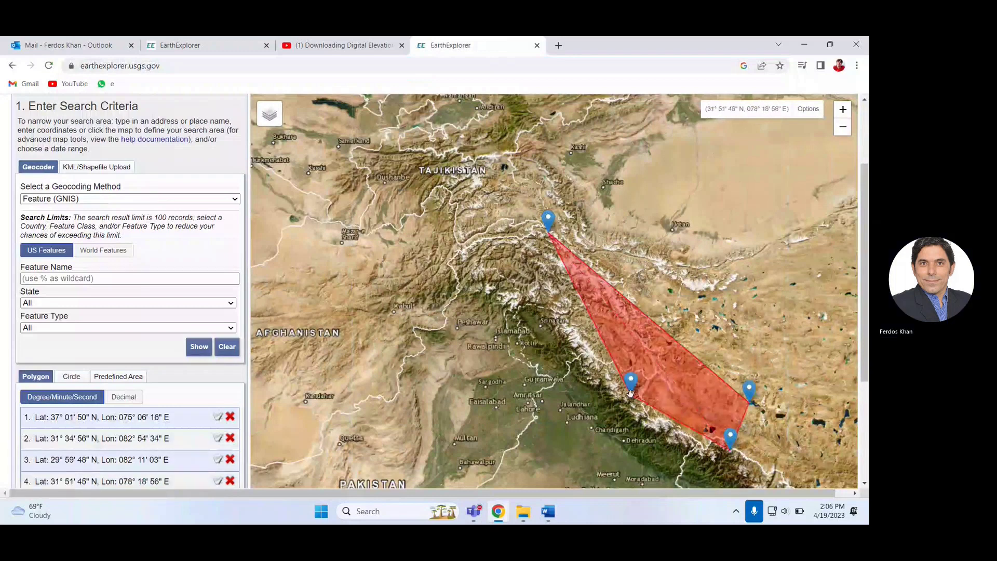
{"action": "left_click", "coordinate": [547, 328]}
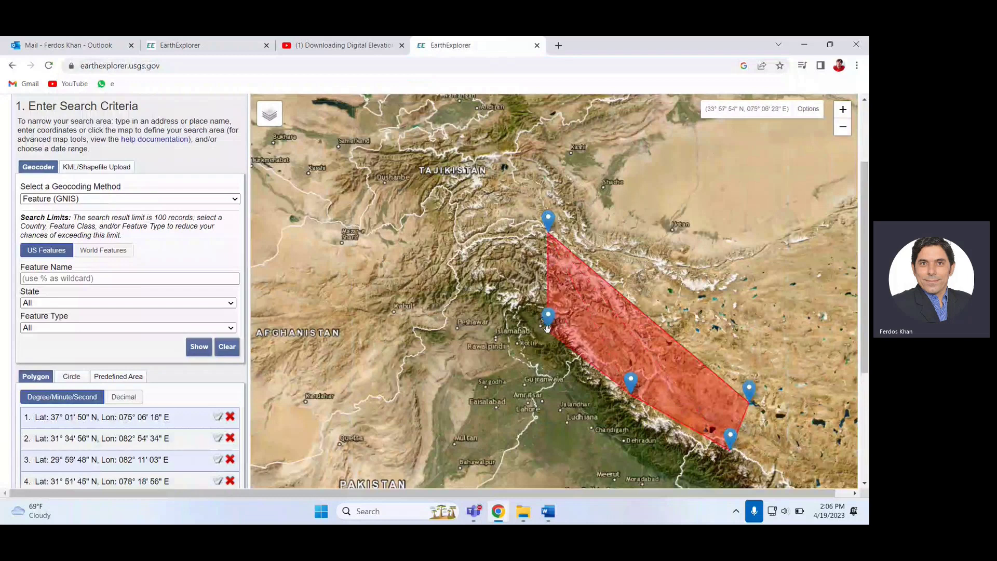
{"action": "left_click", "coordinate": [493, 244]}
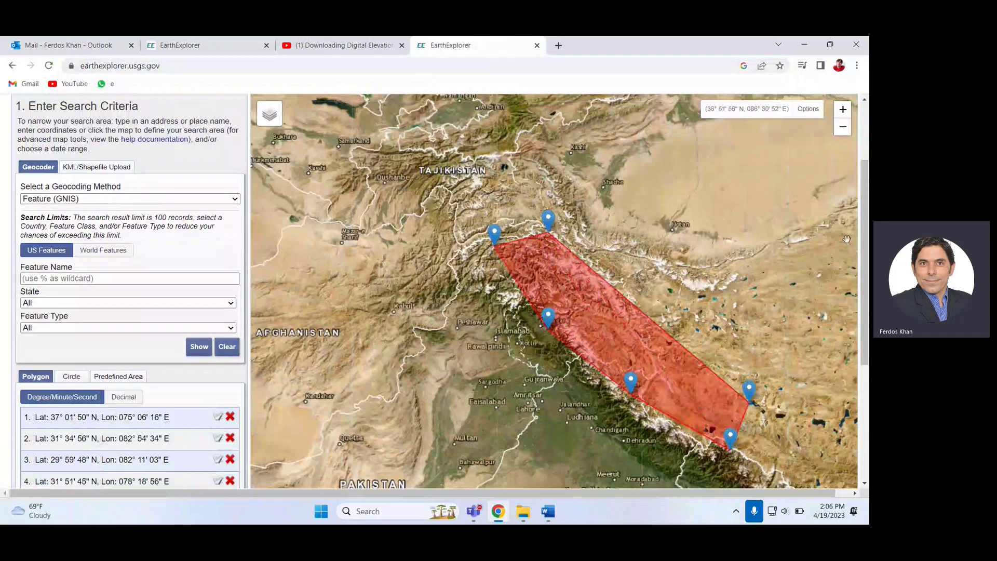
{"action": "left_click_drag", "start_coordinate": [865, 244], "coordinate": [864, 296]}
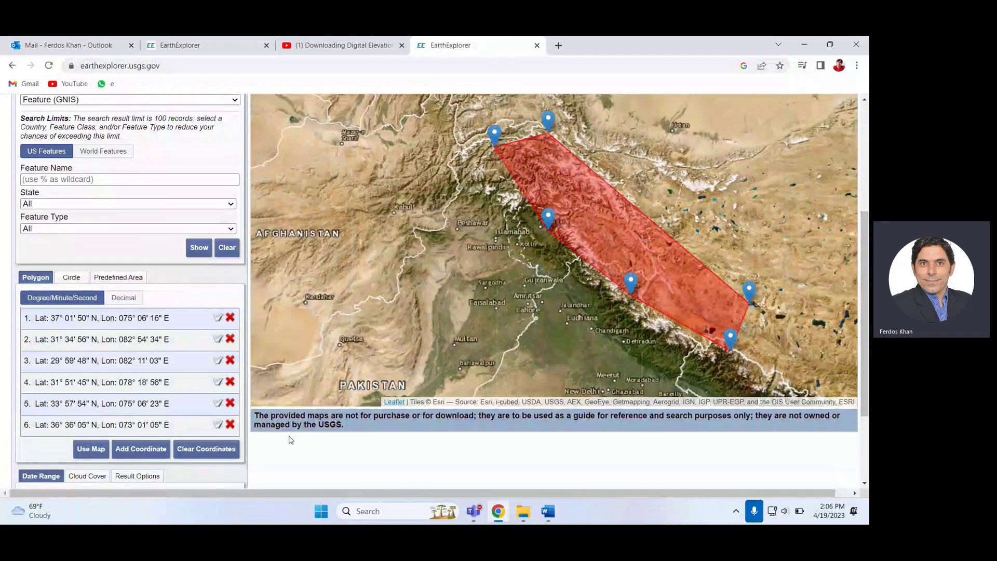
{"action": "left_click", "coordinate": [212, 449]}
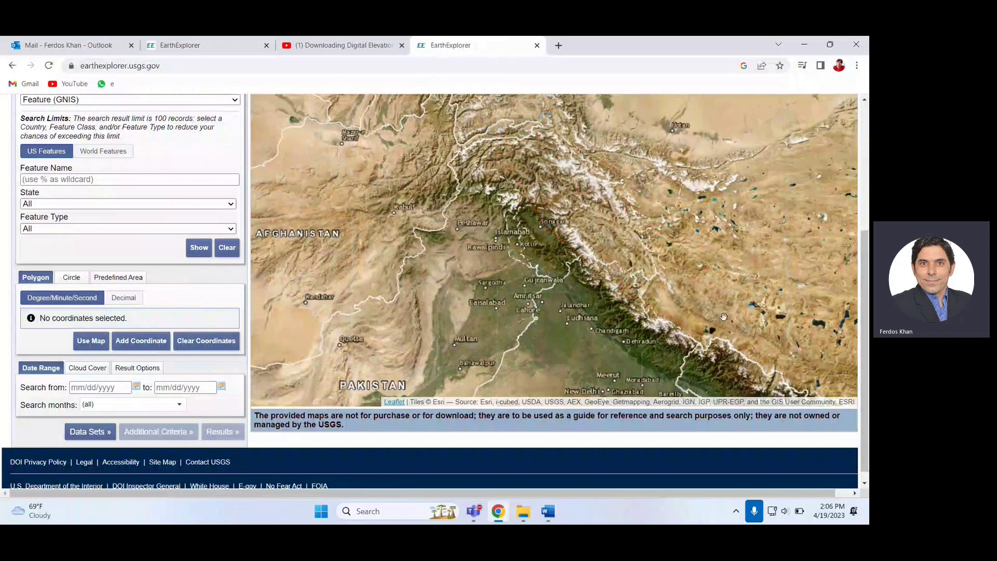
Outline the mountain belt with a seven-point search polygon, from about 36°58' N, 74°14' E southeast to about 29°55' N, 82°03' E and back.
{"action": "left_click", "coordinate": [525, 135]}
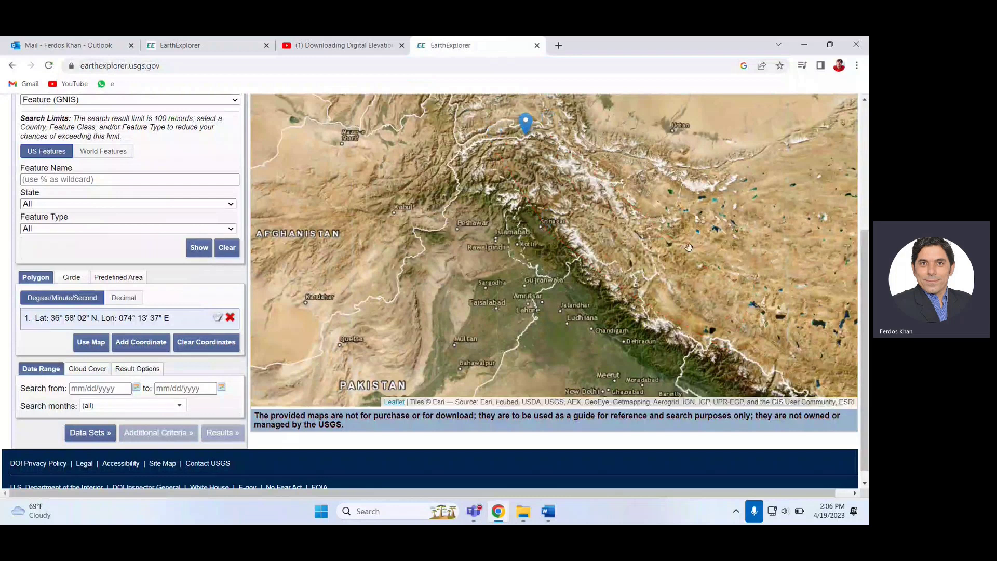
{"action": "left_click", "coordinate": [745, 329]}
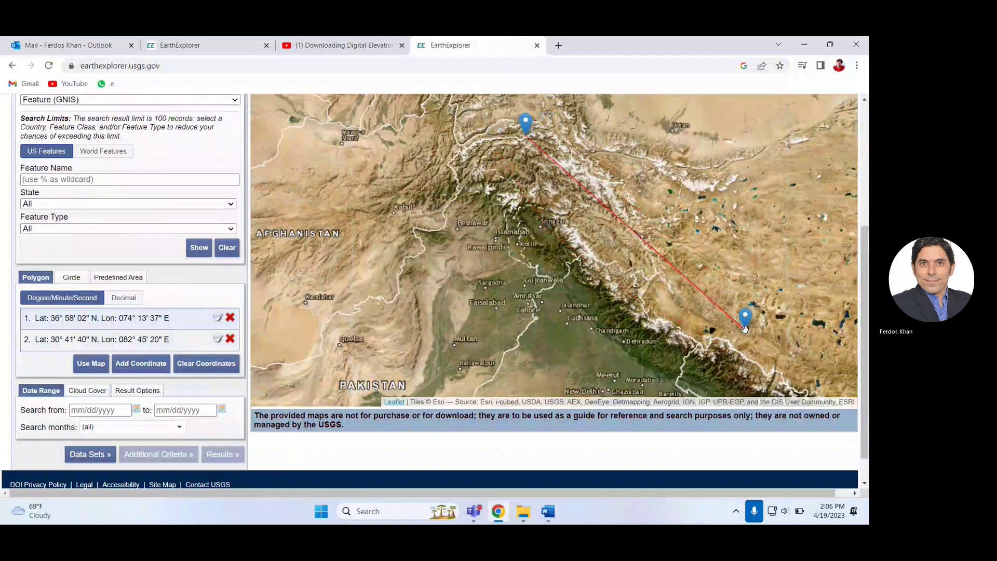
{"action": "left_click", "coordinate": [727, 351]}
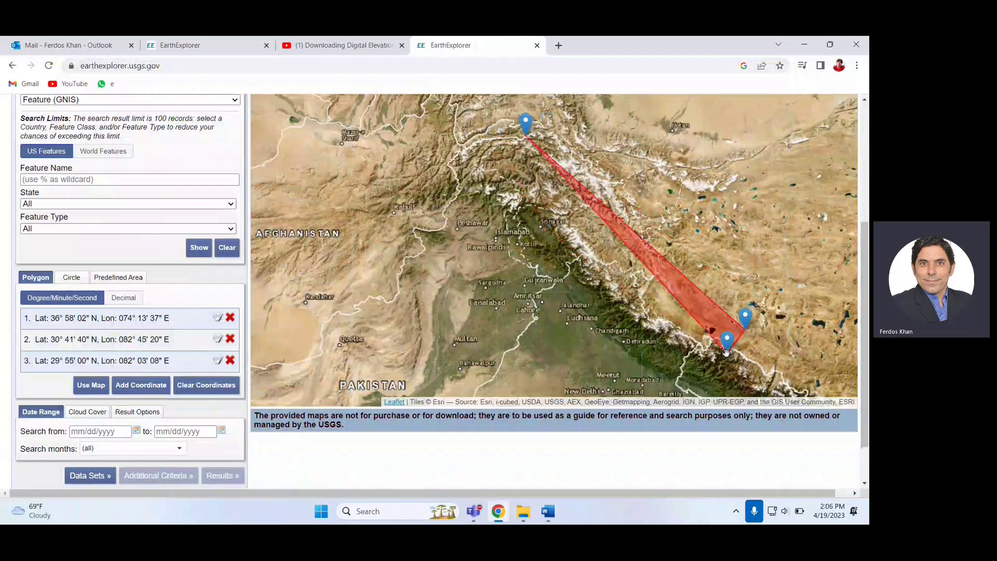
{"action": "left_click", "coordinate": [650, 336]}
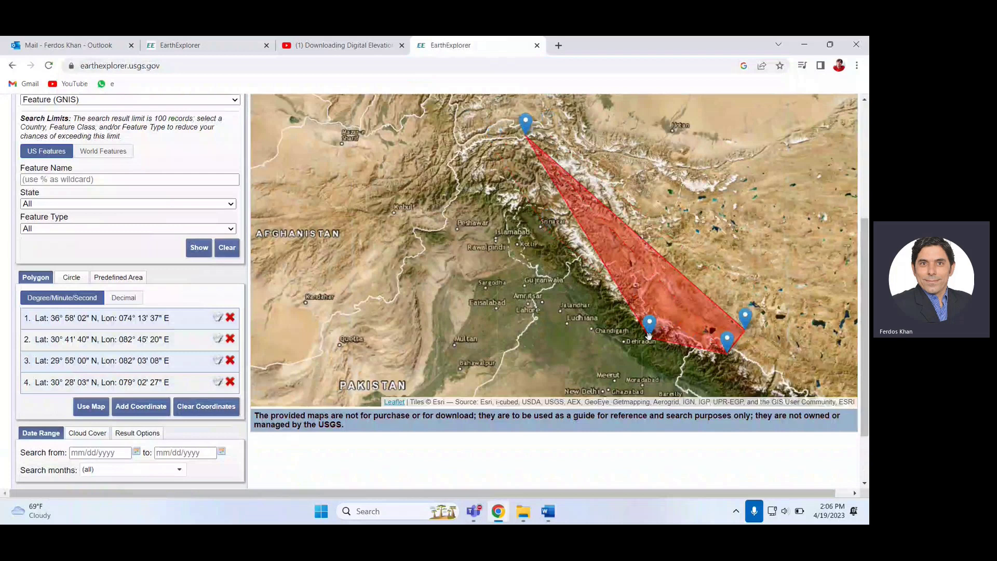
{"action": "left_click", "coordinate": [548, 251]}
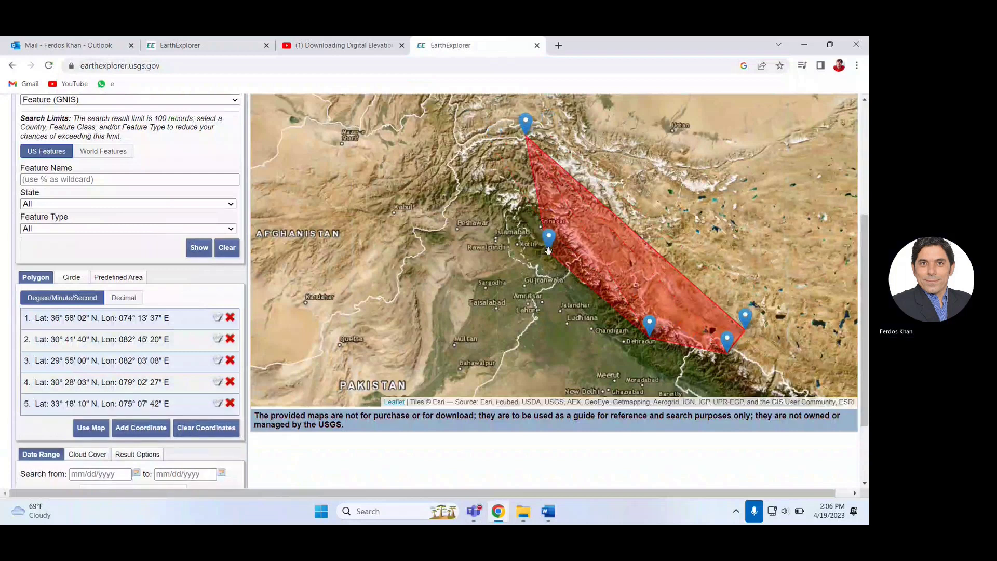
{"action": "left_click", "coordinate": [482, 191]}
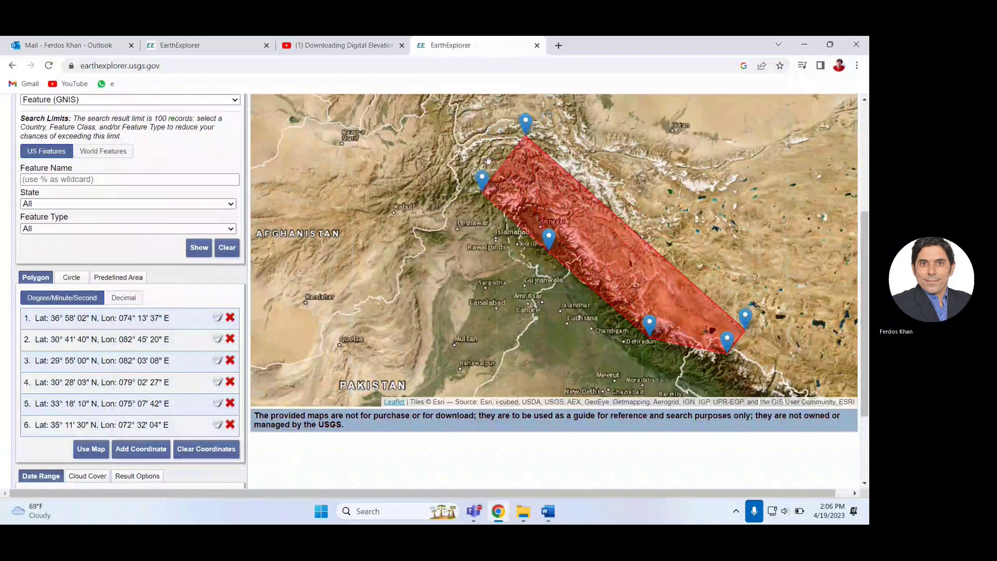
{"action": "left_click", "coordinate": [494, 160]}
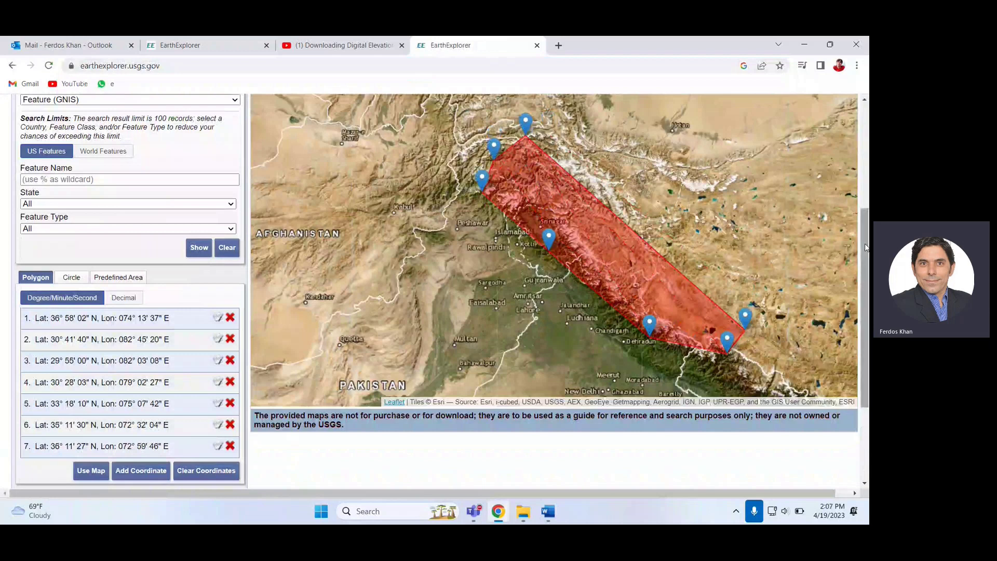
{"action": "left_click_drag", "start_coordinate": [865, 248], "coordinate": [868, 280]}
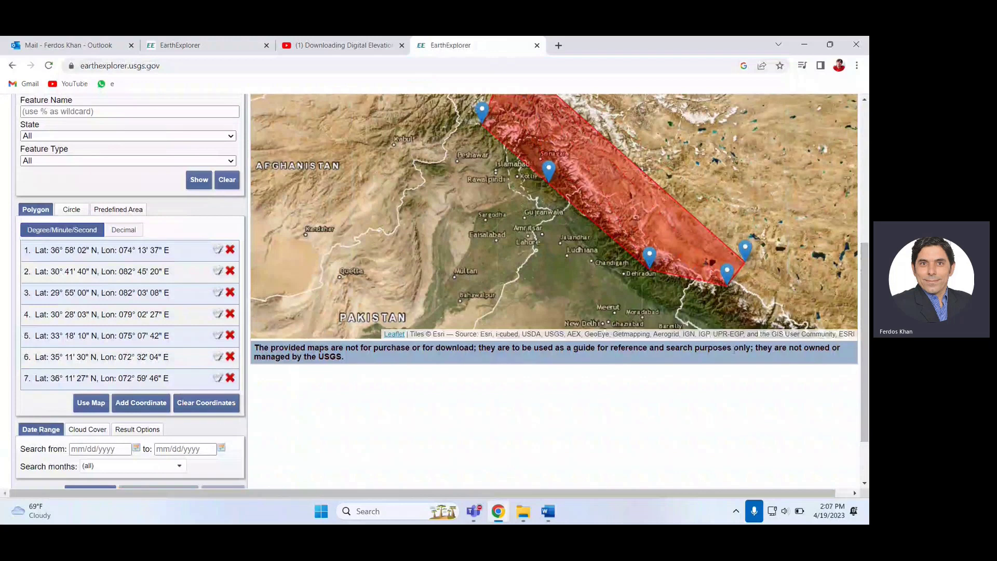
Search the polygon area for SRTM 1 Arc-Second Global data from the Digital Elevation data sets.
{"action": "scroll", "coordinate": [753, 369], "scroll_direction": "down", "scroll_amount": 3}
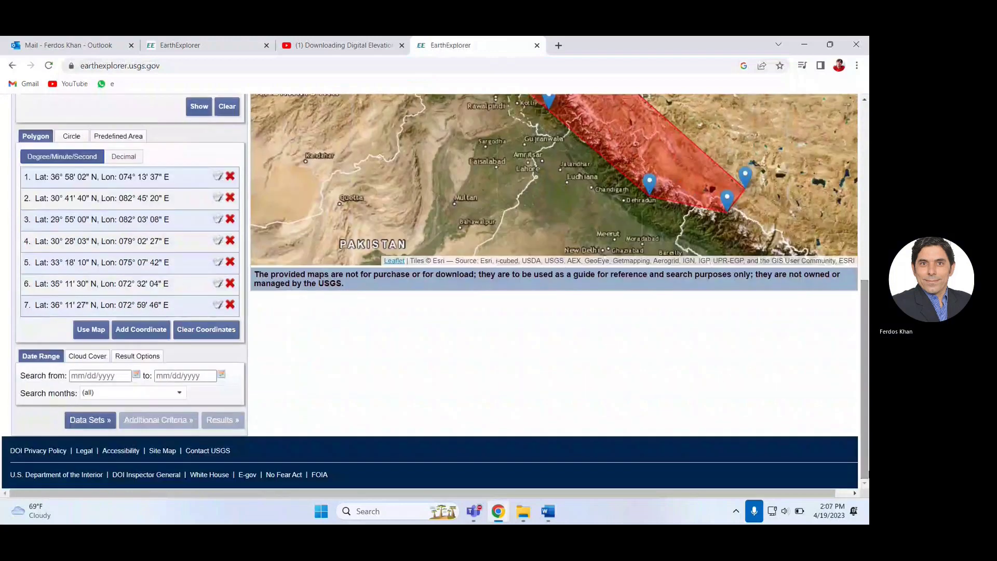
{"action": "left_click", "coordinate": [84, 419]}
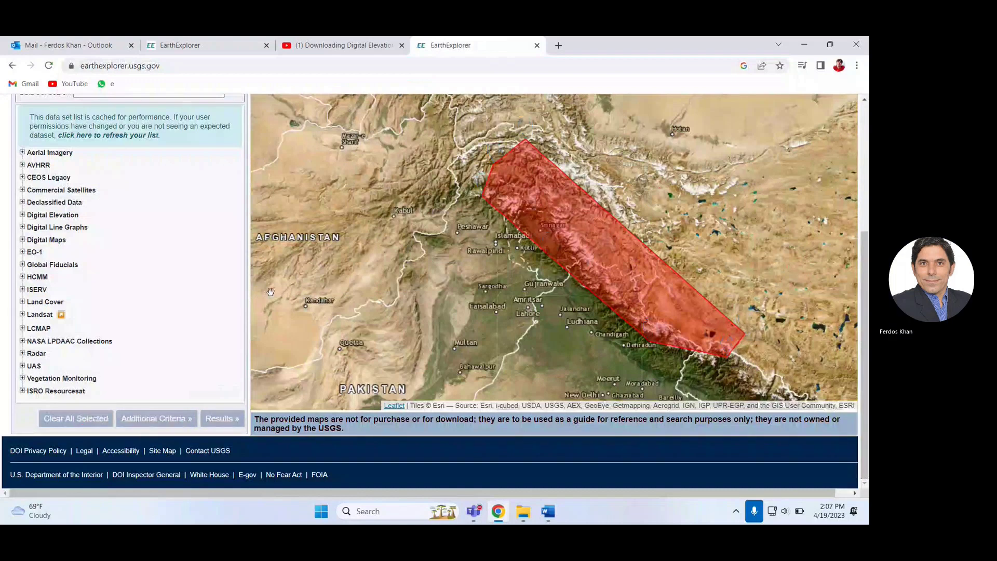
{"action": "left_click", "coordinate": [22, 215]}
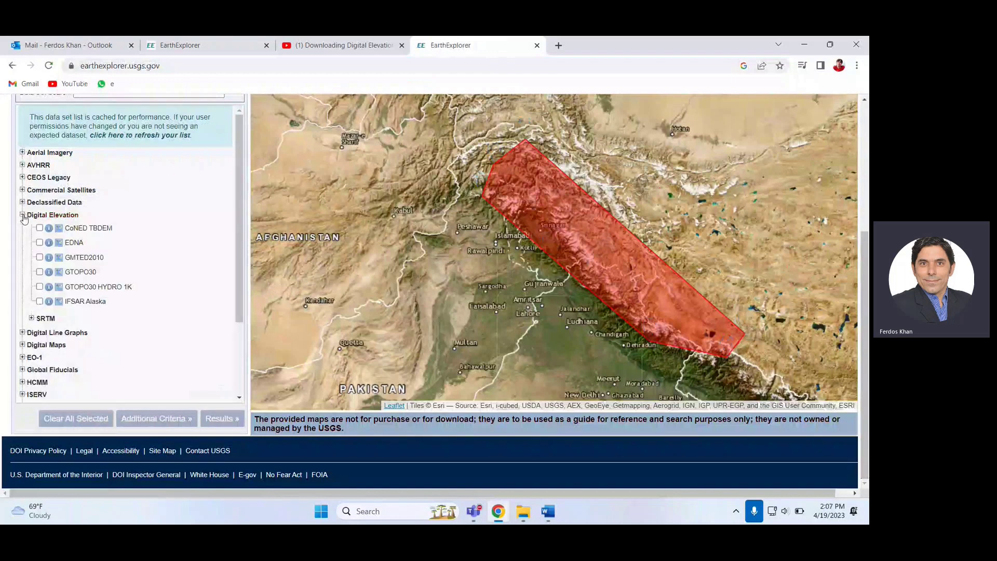
{"action": "left_click", "coordinate": [31, 319]}
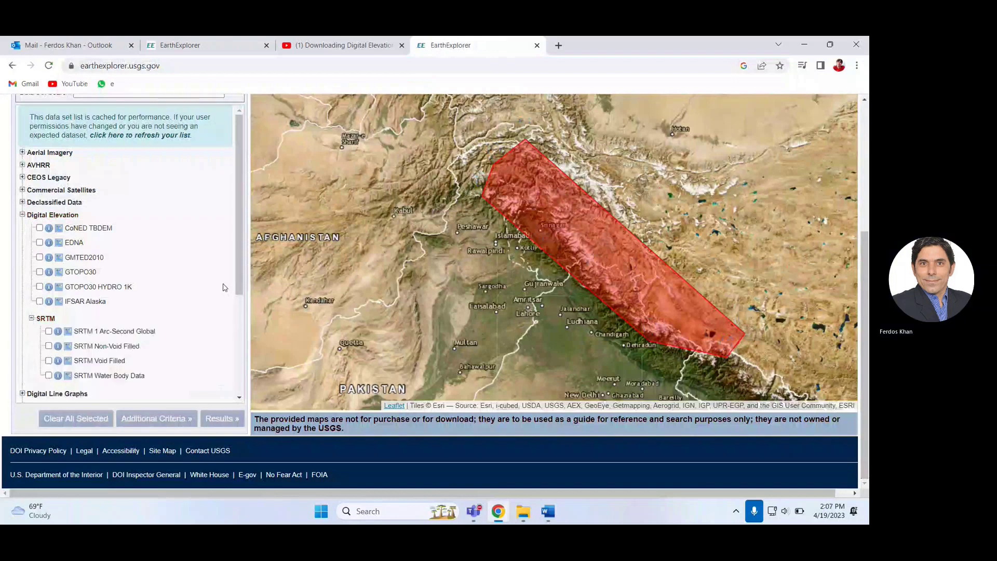
{"action": "left_click_drag", "start_coordinate": [239, 280], "coordinate": [239, 300]}
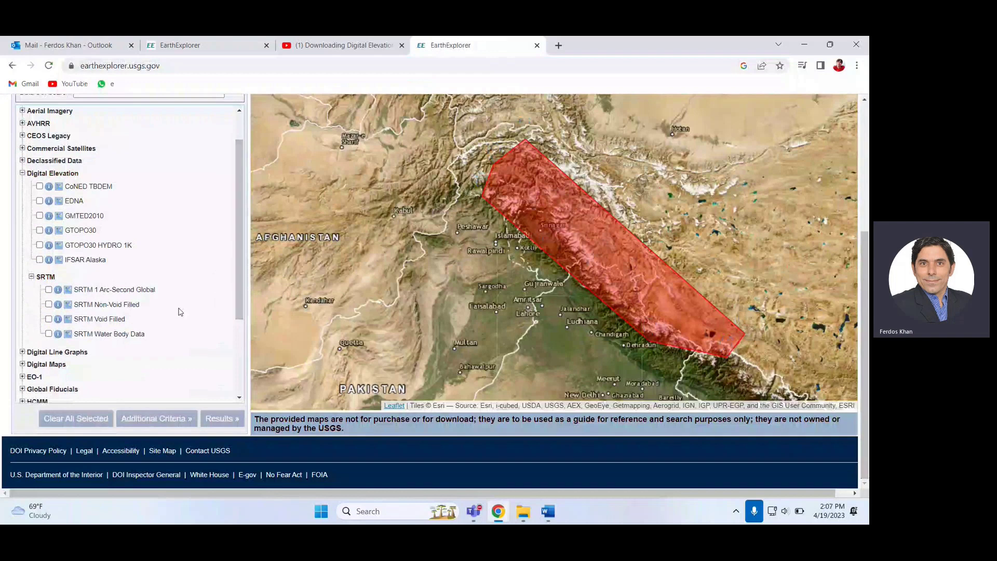
{"action": "left_click", "coordinate": [48, 290]}
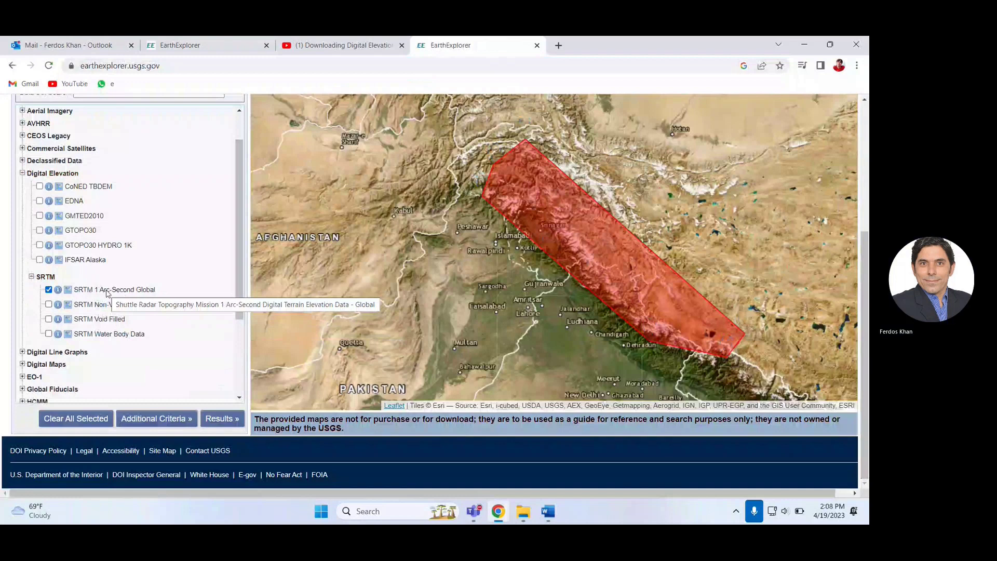
{"action": "left_click", "coordinate": [218, 420]}
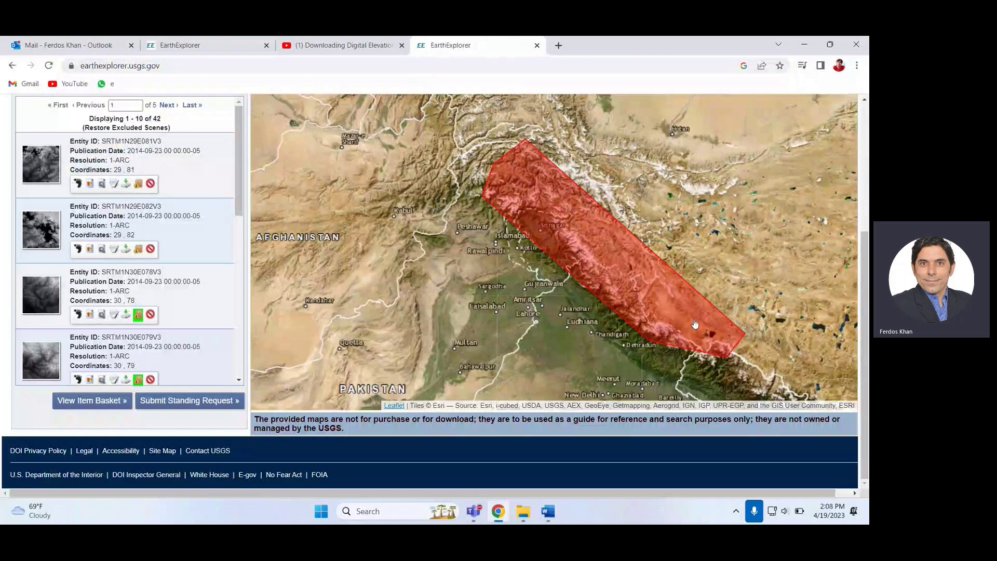
Show the footprints of tiles SRTM1N29E081V3 and SRTM1N29E082V3 on the map to compare them with the search polygon.
{"action": "left_click", "coordinate": [78, 184]}
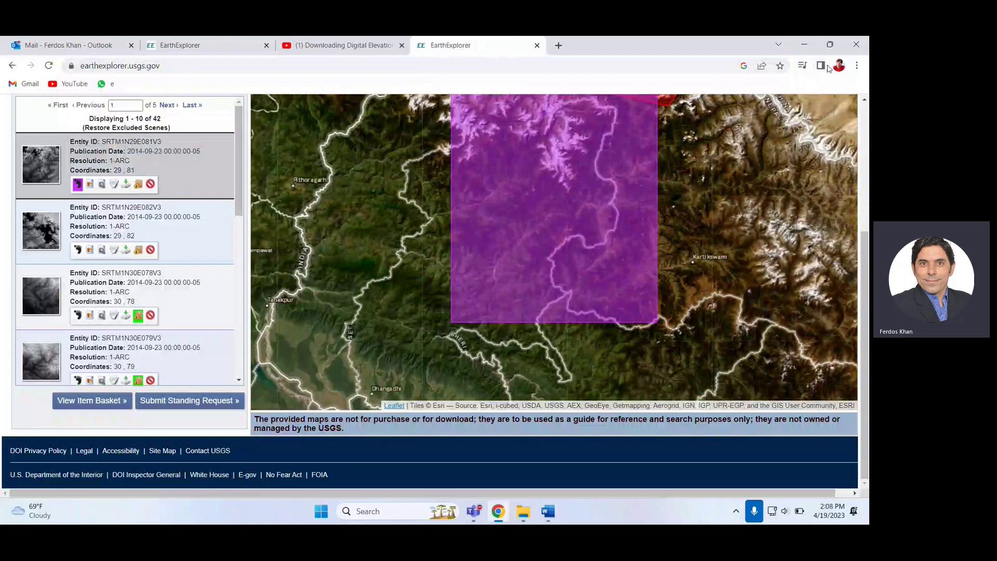
{"action": "scroll", "coordinate": [865, 208], "scroll_direction": "up", "scroll_amount": 2}
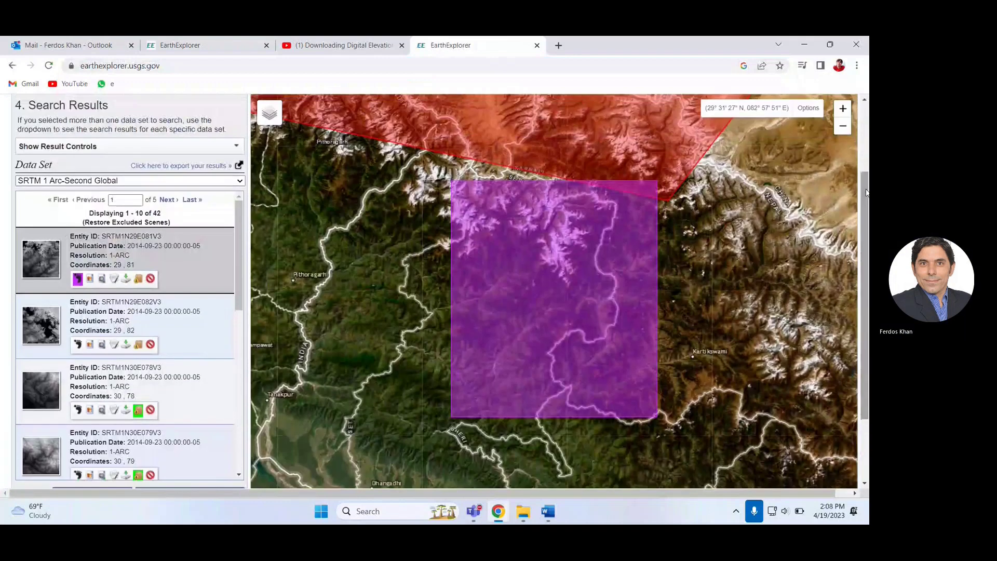
{"action": "left_click", "coordinate": [844, 131]}
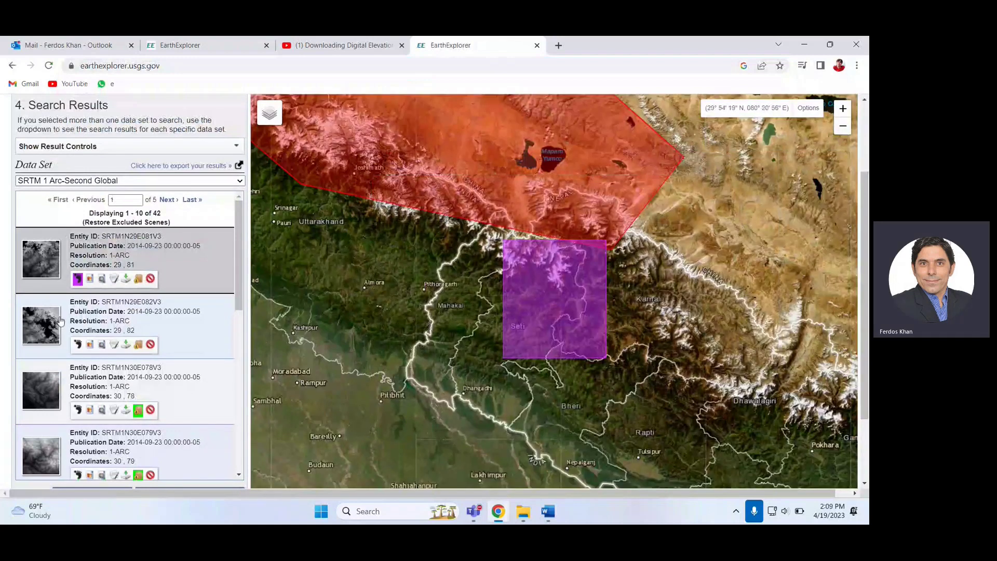
{"action": "left_click", "coordinate": [78, 345]}
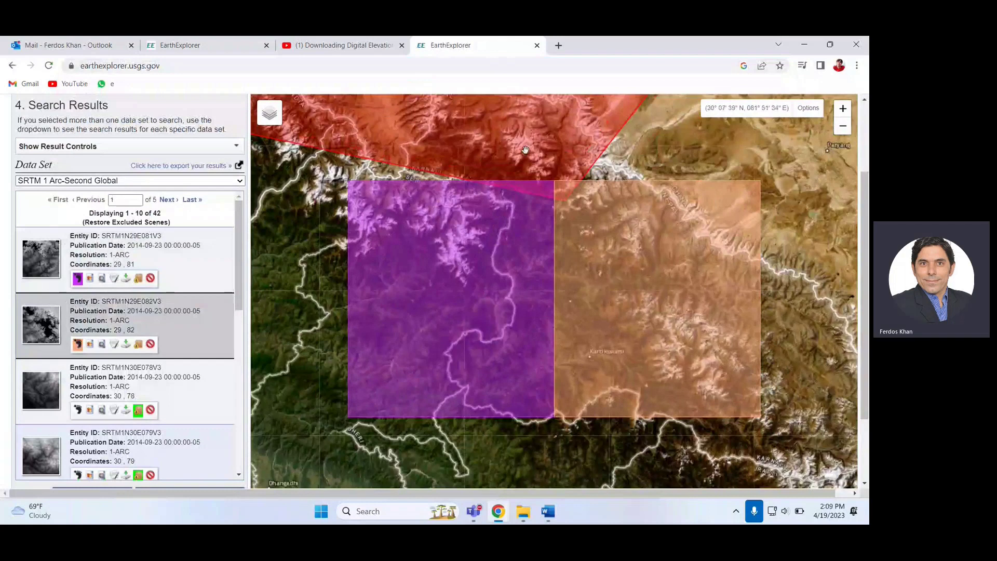
{"action": "left_click", "coordinate": [843, 126]}
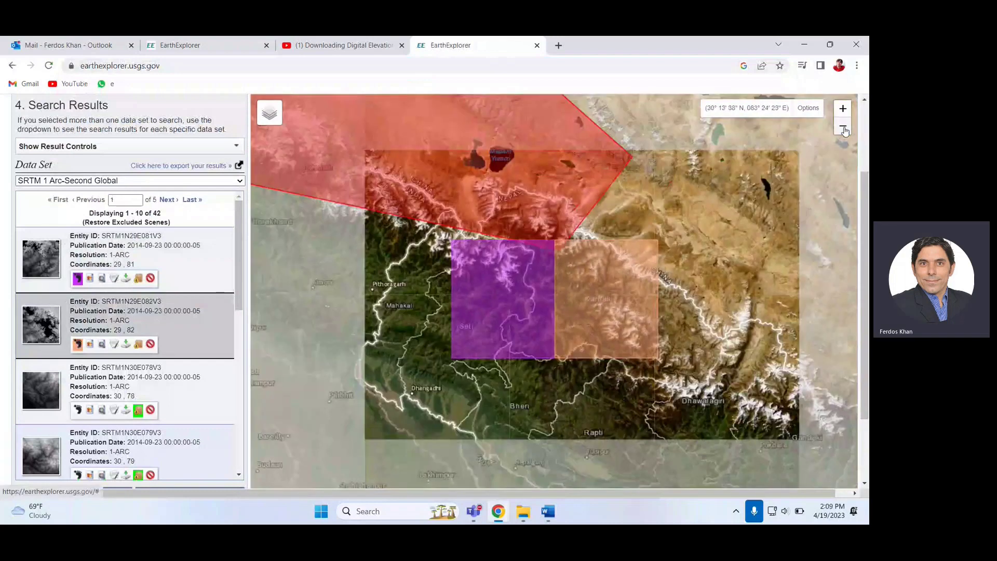
{"action": "left_click", "coordinate": [843, 126]}
Add the footprints of tiles SRTM1N30E078V3 and SRTM1N30E079V3 to the map.
{"action": "left_click", "coordinate": [77, 410]}
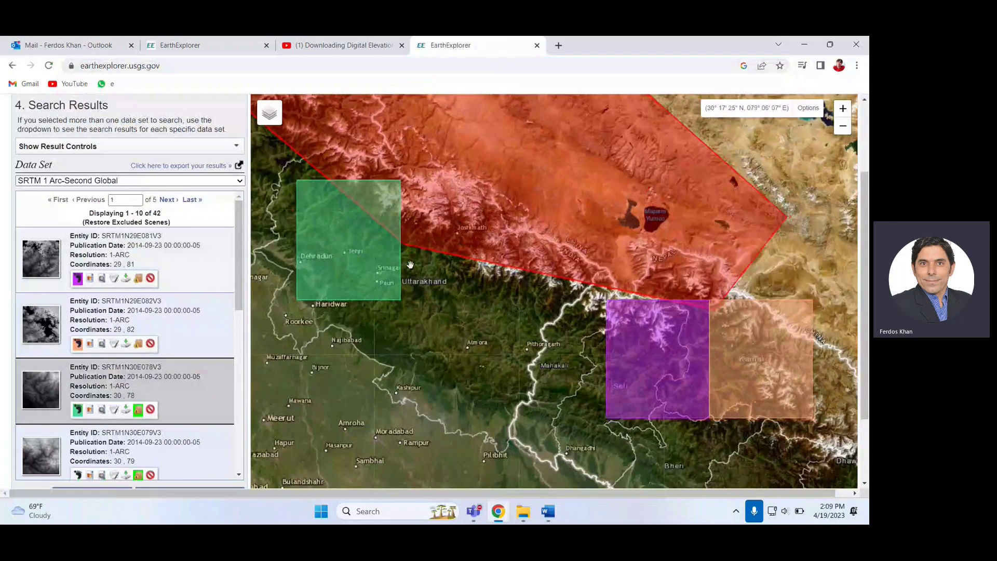
{"action": "left_click", "coordinate": [77, 474]}
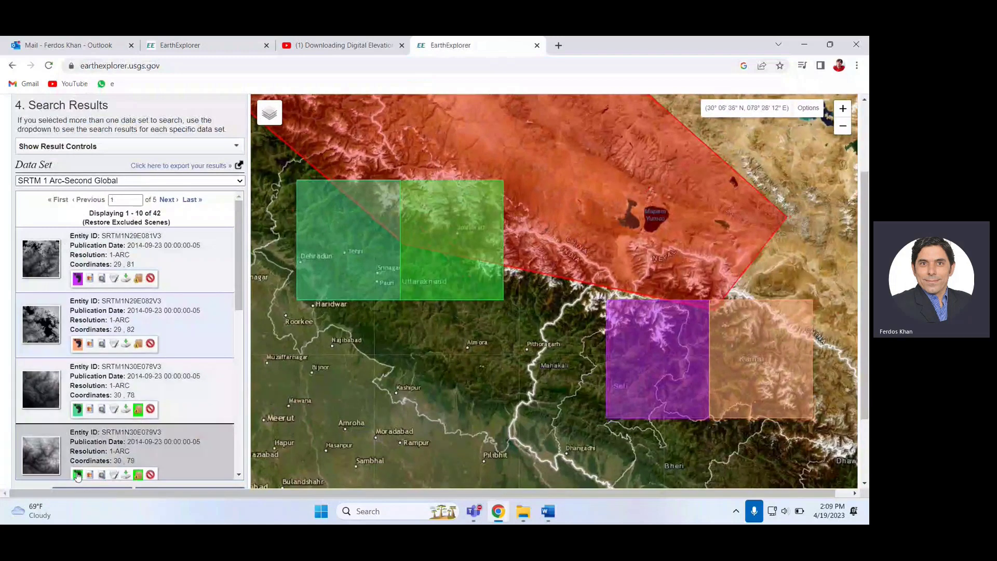
{"action": "left_click", "coordinate": [842, 127]}
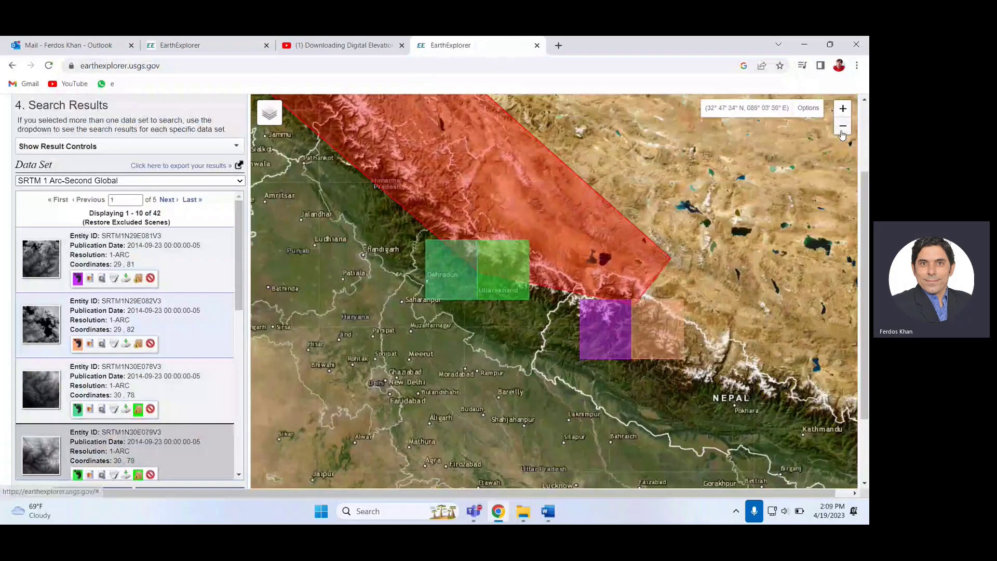
{"action": "left_click", "coordinate": [843, 128]}
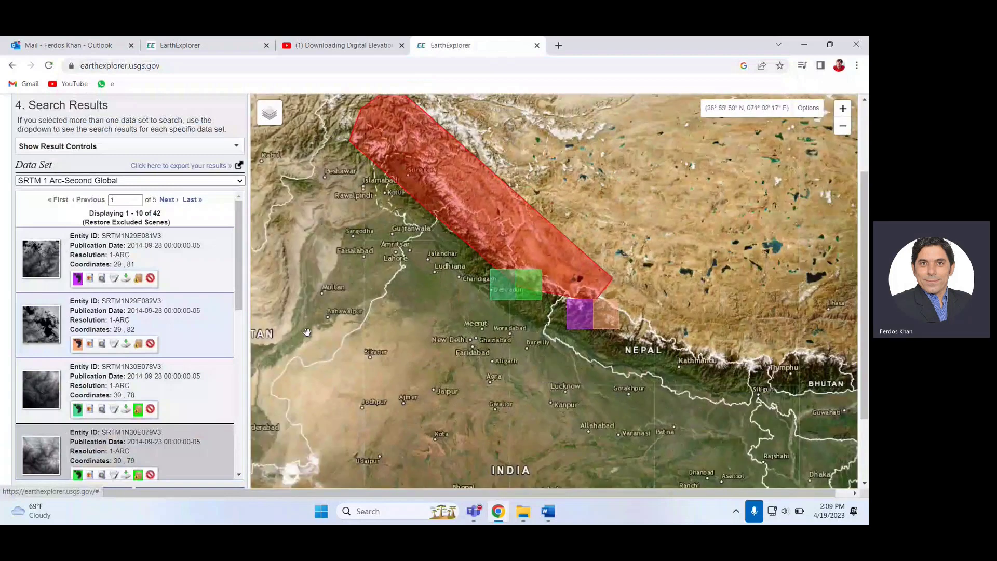
Add the footprints of tiles SRTM1N30E080V3 and SRTM1N30E081V3 and bring the whole search polygon into view.
{"action": "left_click_drag", "start_coordinate": [237, 296], "coordinate": [238, 351]}
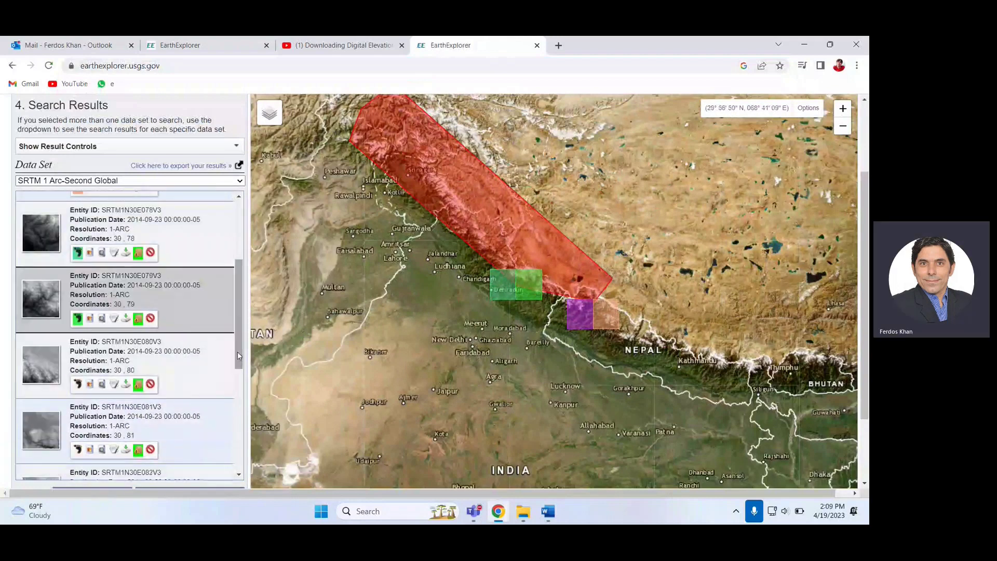
{"action": "left_click", "coordinate": [76, 384]}
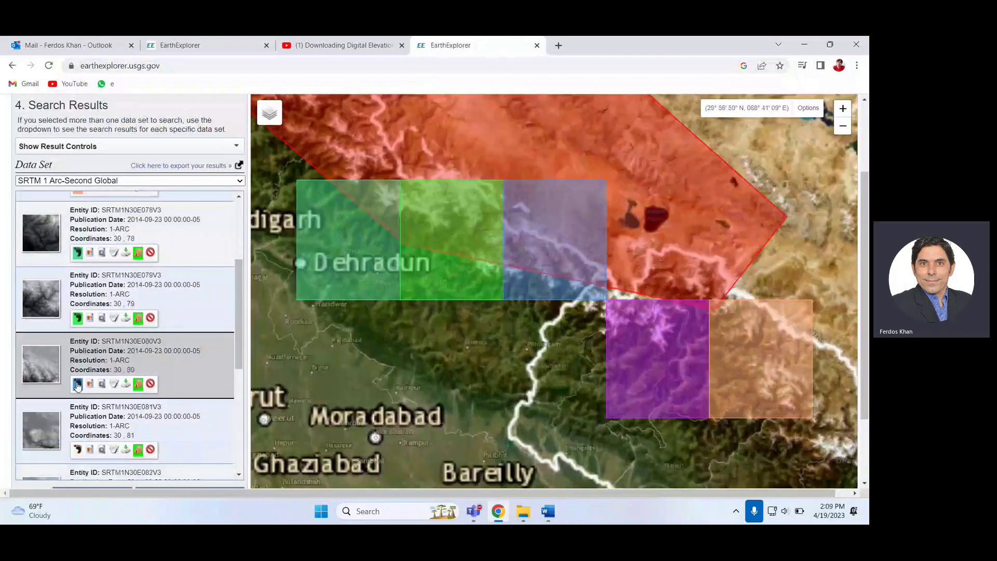
{"action": "left_click", "coordinate": [78, 450]}
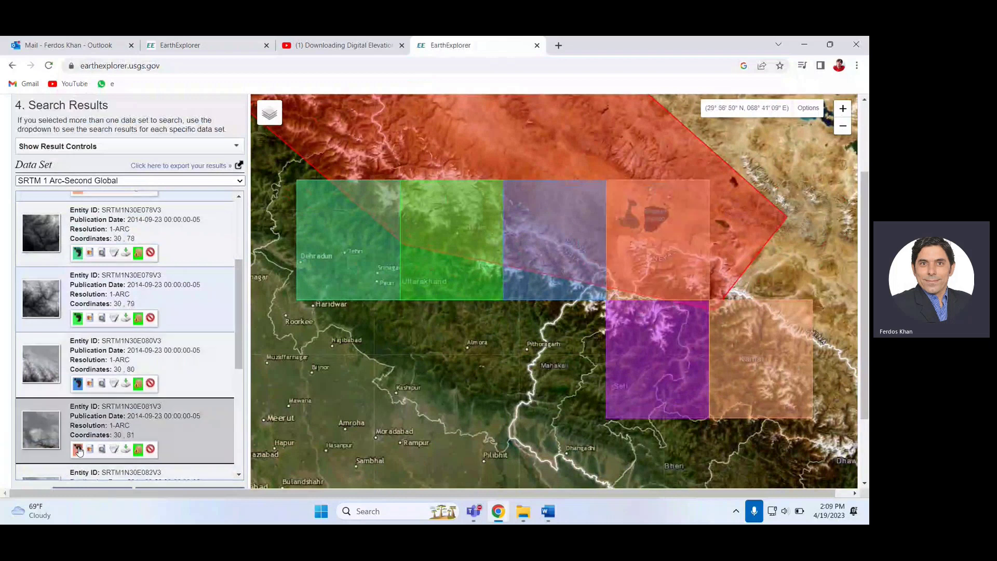
{"action": "left_click_drag", "start_coordinate": [866, 256], "coordinate": [865, 212]}
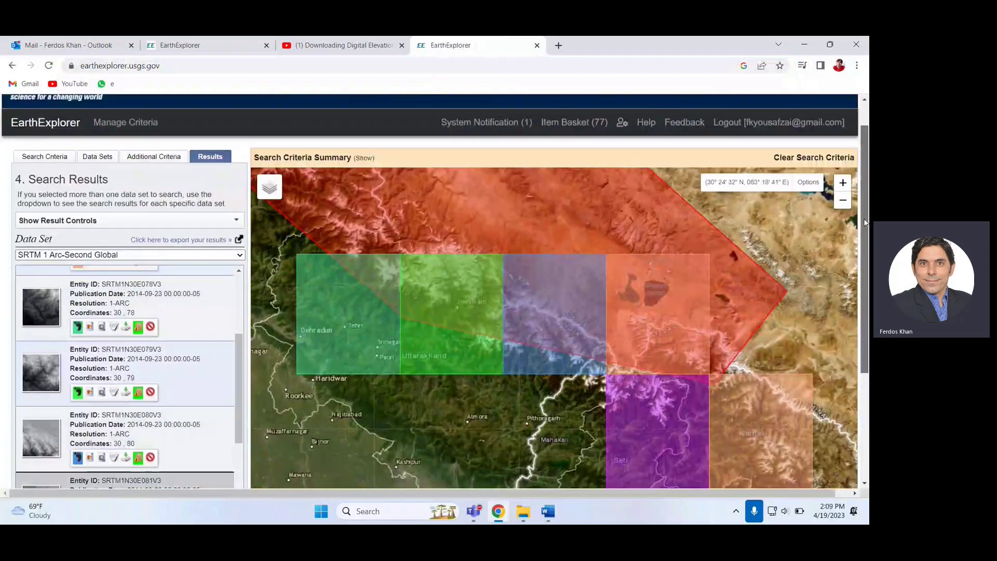
{"action": "left_click", "coordinate": [843, 203]}
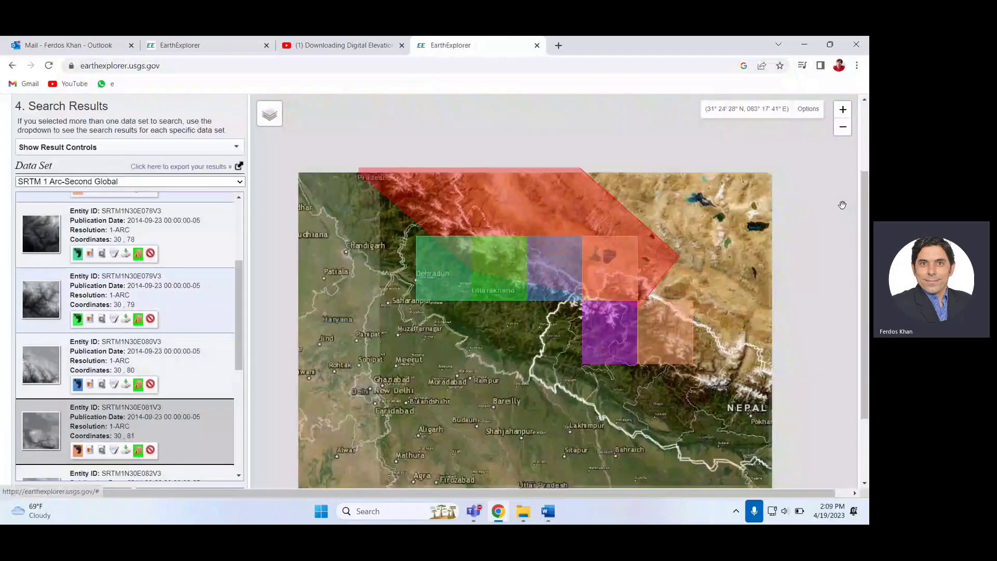
{"action": "left_click", "coordinate": [843, 129]}
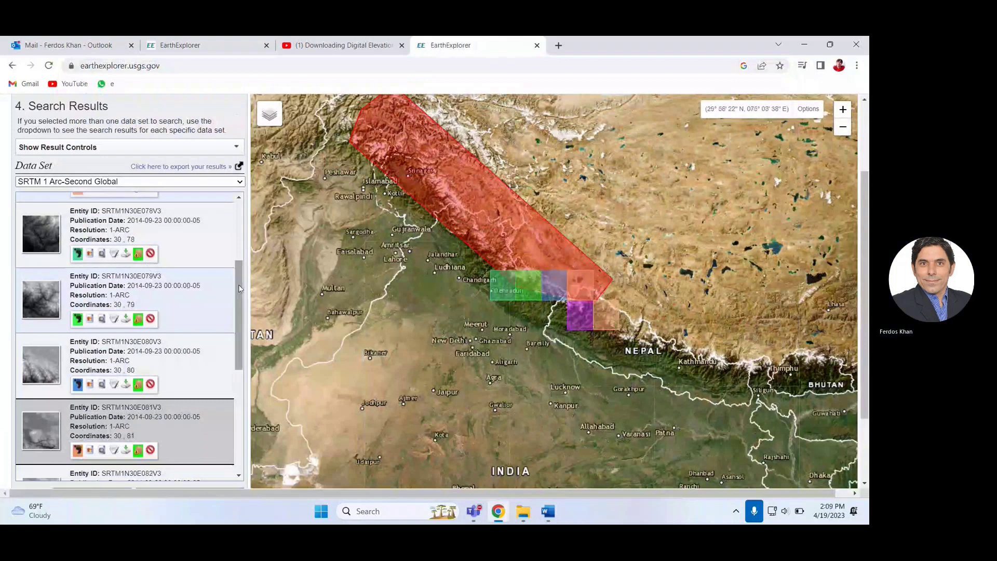
Download tile SRTM1N29E081V3 in GeoTIFF 1 Arc-second format and close its download options.
{"action": "left_click_drag", "start_coordinate": [239, 288], "coordinate": [241, 192]}
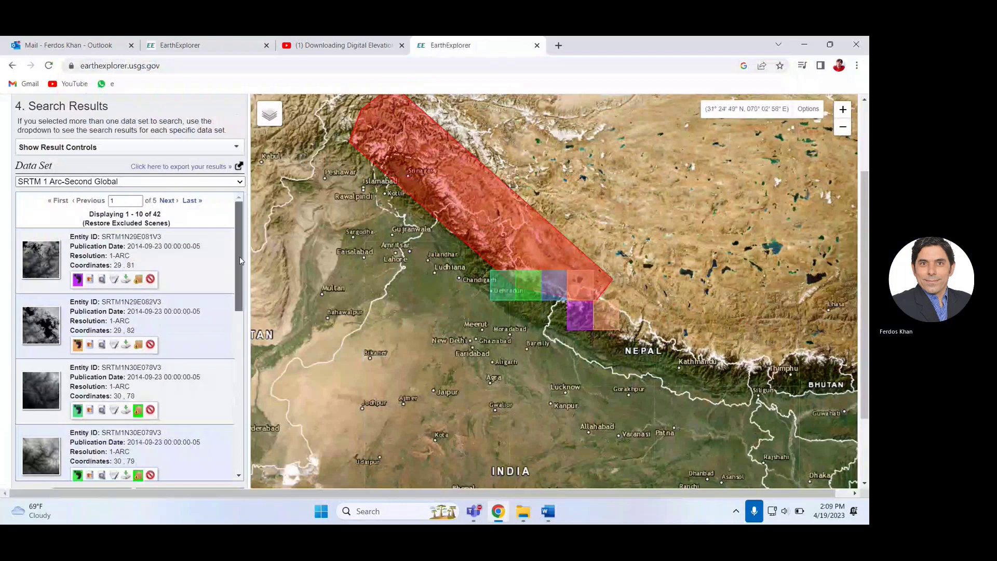
{"action": "mouse_move", "coordinate": [239, 257]}
{"action": "left_mouse_down"}
{"action": "mouse_move", "coordinate": [239, 279]}
{"action": "mouse_move", "coordinate": [239, 251]}
{"action": "left_mouse_up"}
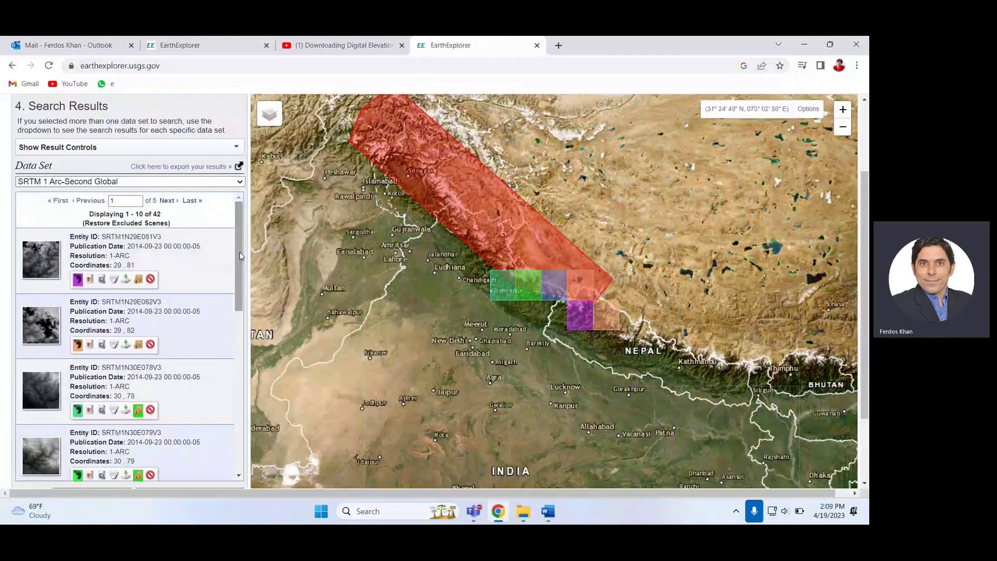
{"action": "left_click", "coordinate": [125, 281]}
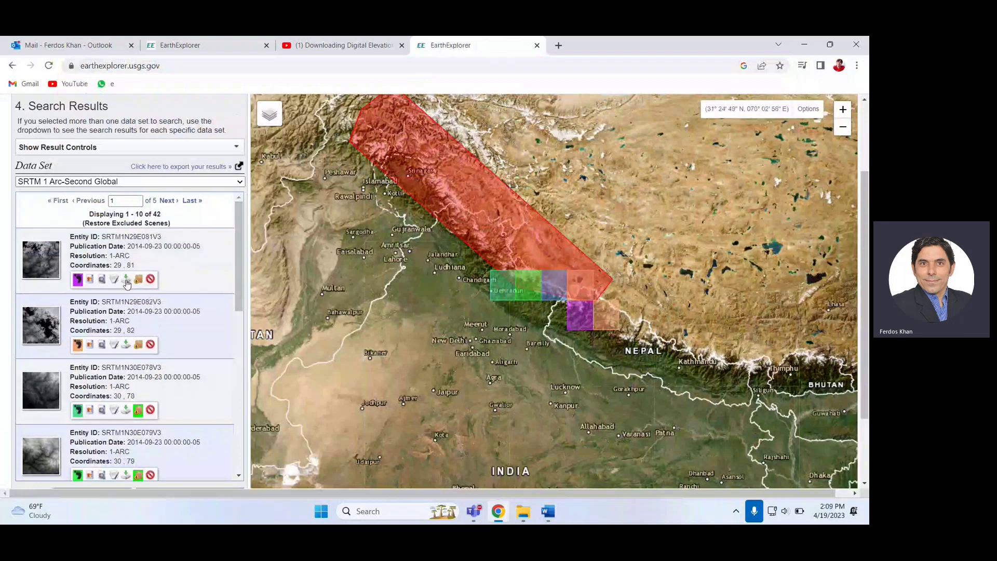
{"action": "left_click", "coordinate": [126, 281]}
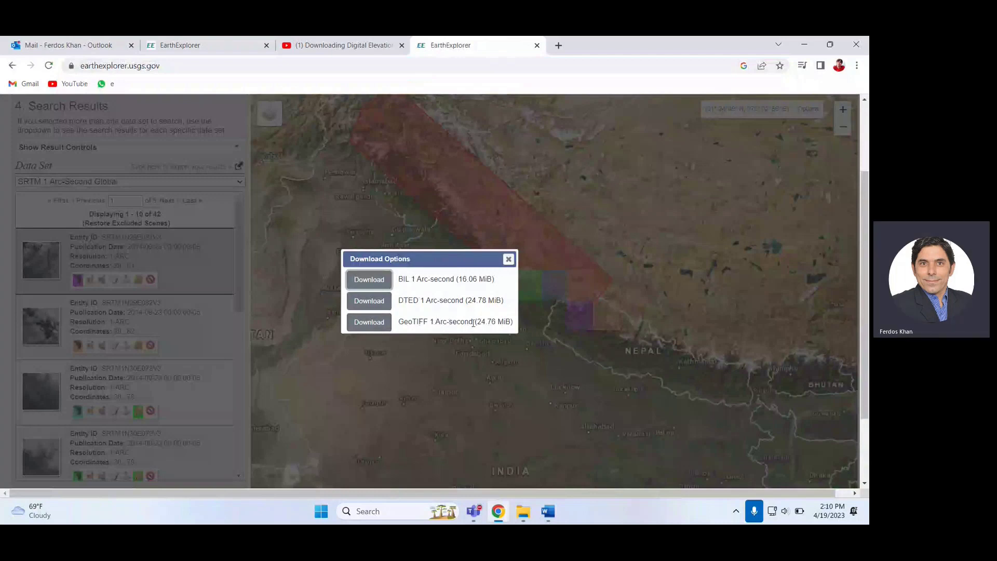
{"action": "left_click", "coordinate": [368, 323]}
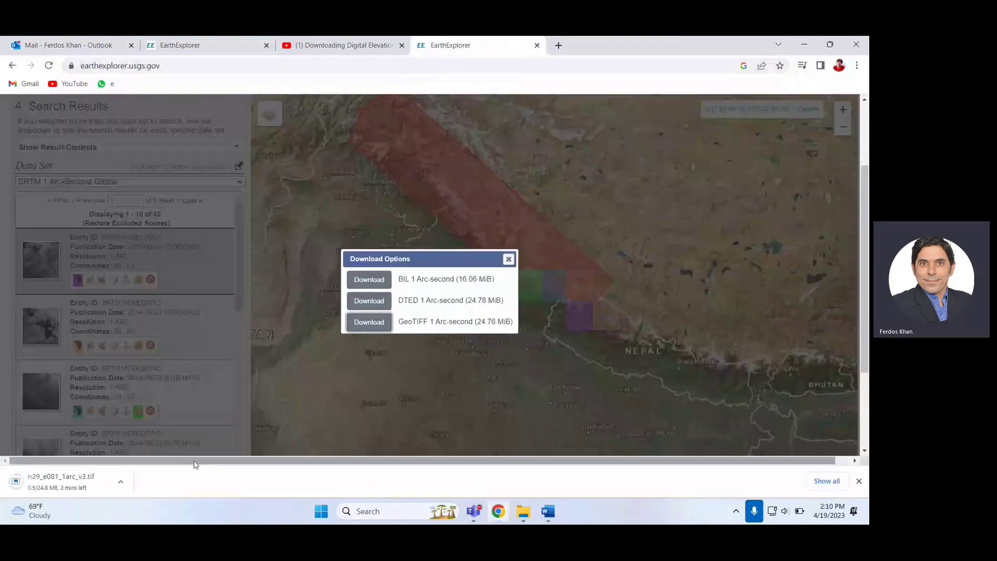
{"action": "left_click", "coordinate": [508, 259]}
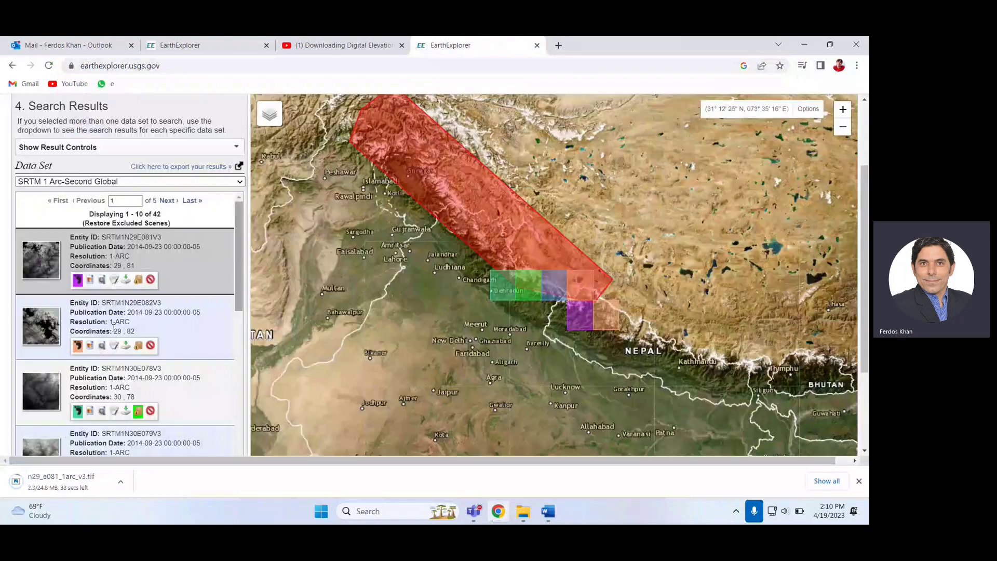
Download tiles SRTM1N29E082V3 and SRTM1N30E078V3 in GeoTIFF 1 Arc-second format.
{"action": "left_click", "coordinate": [125, 346]}
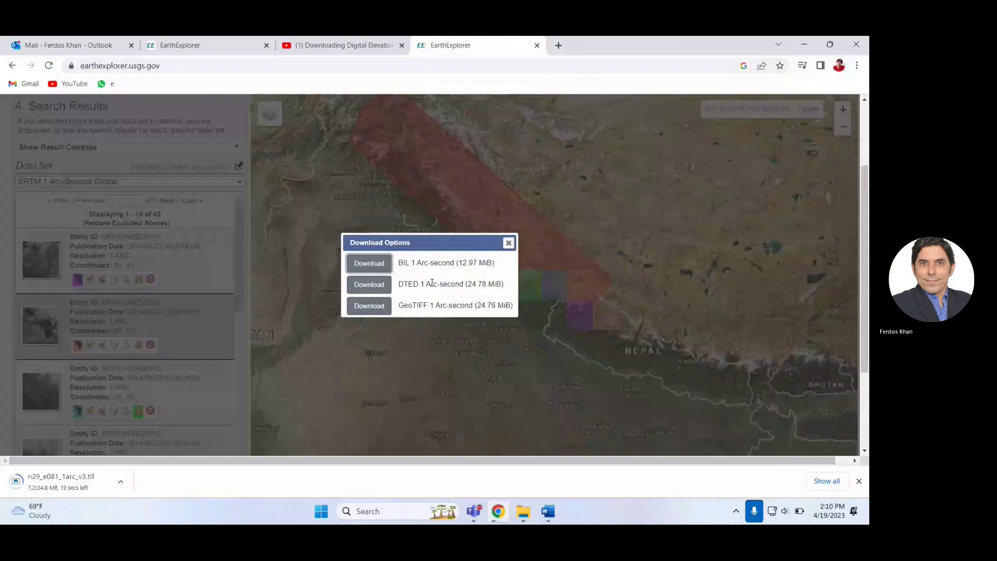
{"action": "left_click", "coordinate": [370, 306]}
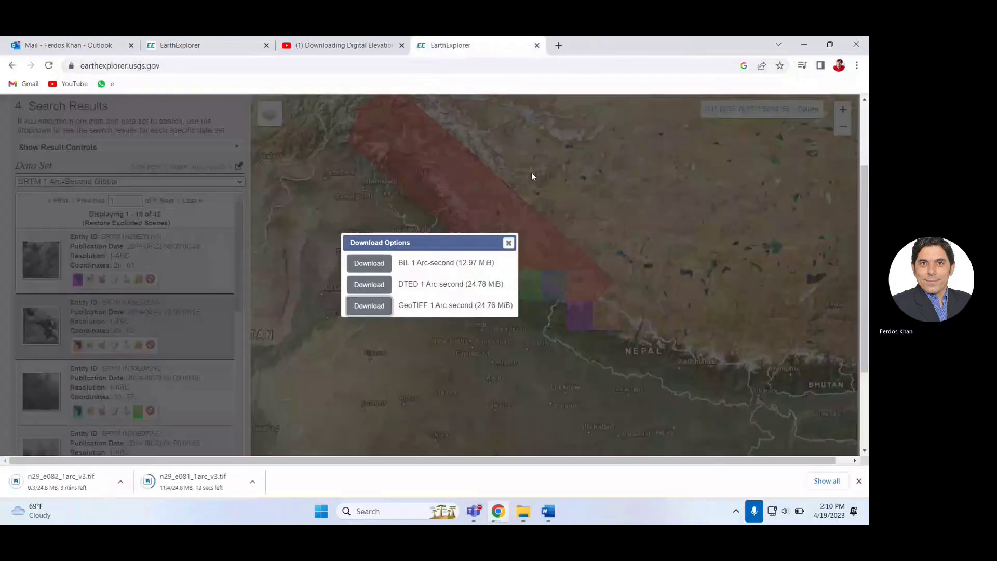
{"action": "left_click", "coordinate": [508, 243]}
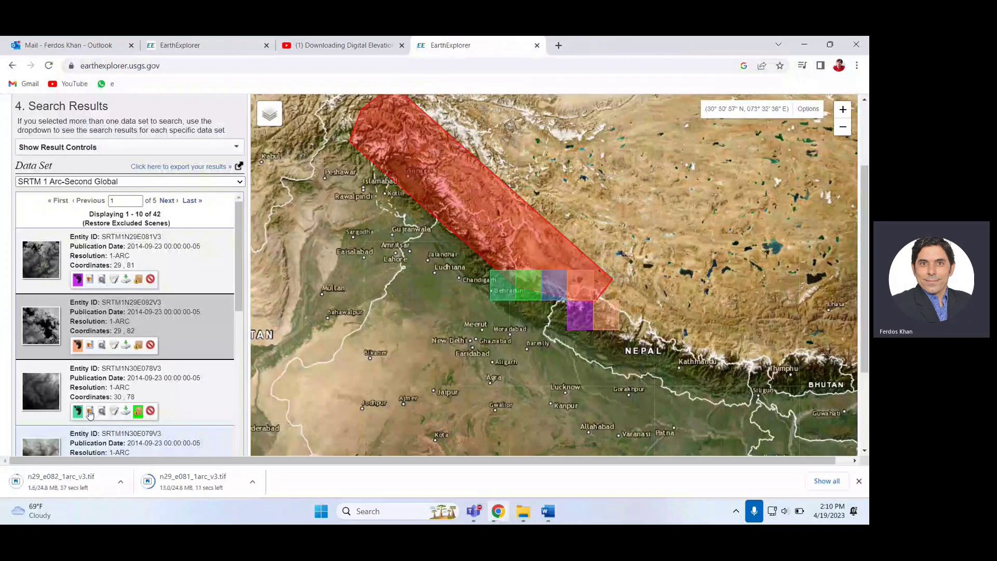
{"action": "left_click", "coordinate": [125, 411]}
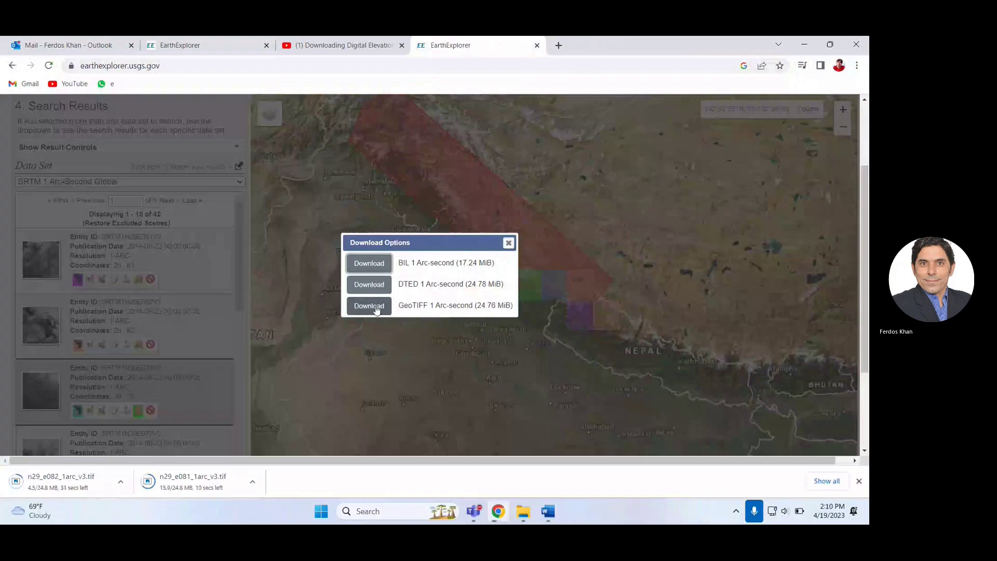
{"action": "left_click", "coordinate": [376, 308]}
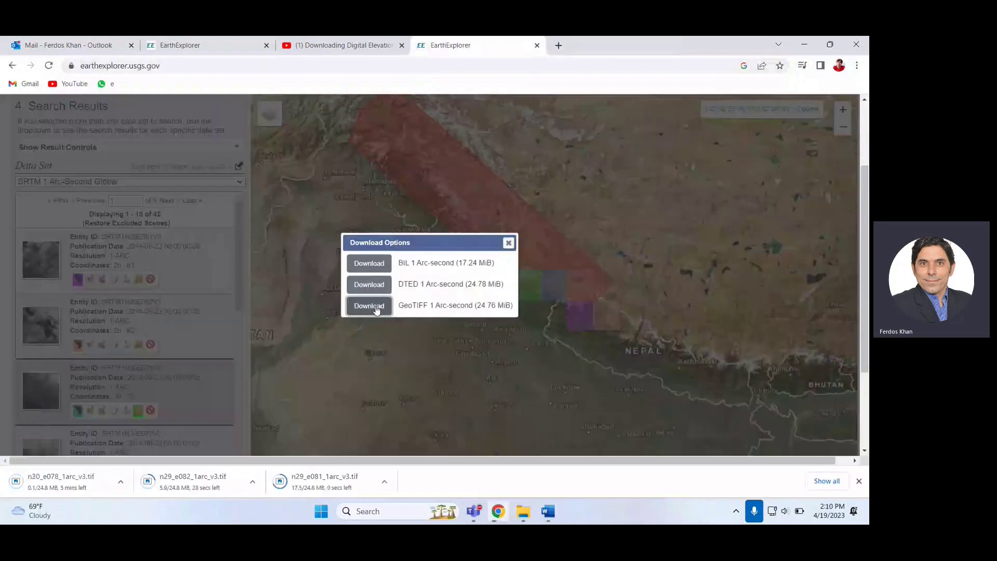
{"action": "left_click", "coordinate": [508, 243]}
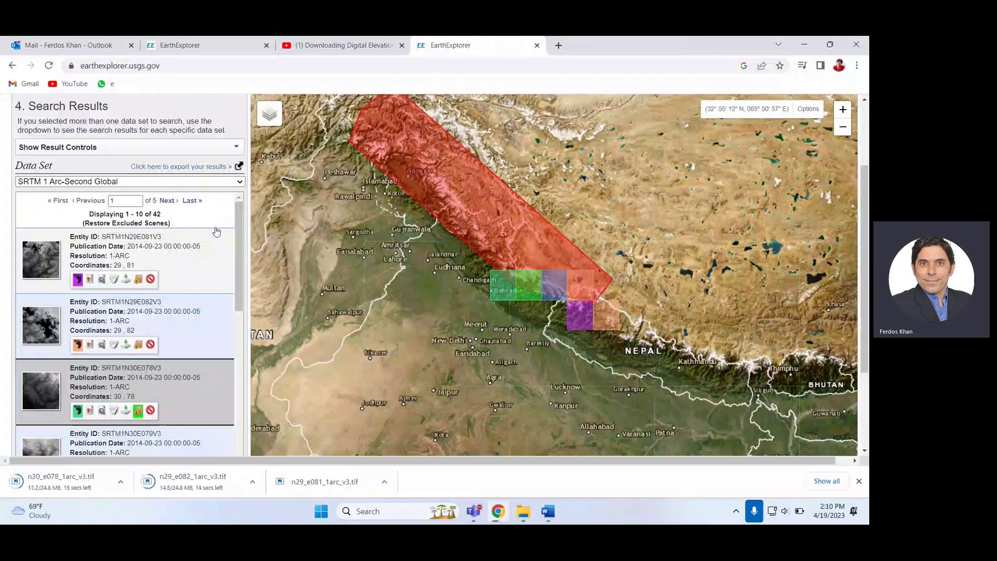
Check the downloaded n29_e081_1arc_v3.tif in its folder and return to the EarthExplorer search results.
{"action": "left_click", "coordinate": [384, 483]}
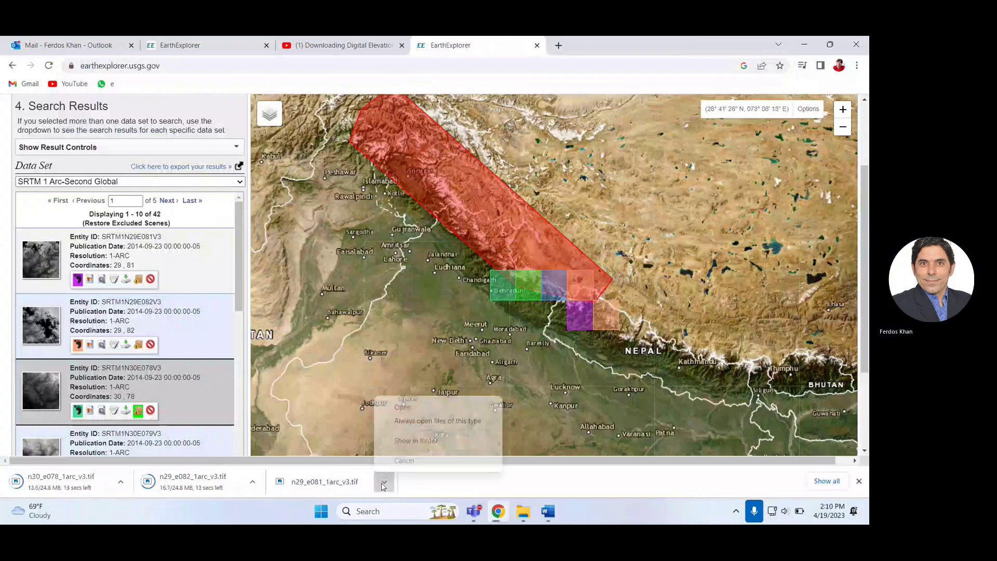
{"action": "left_click", "coordinate": [411, 440]}
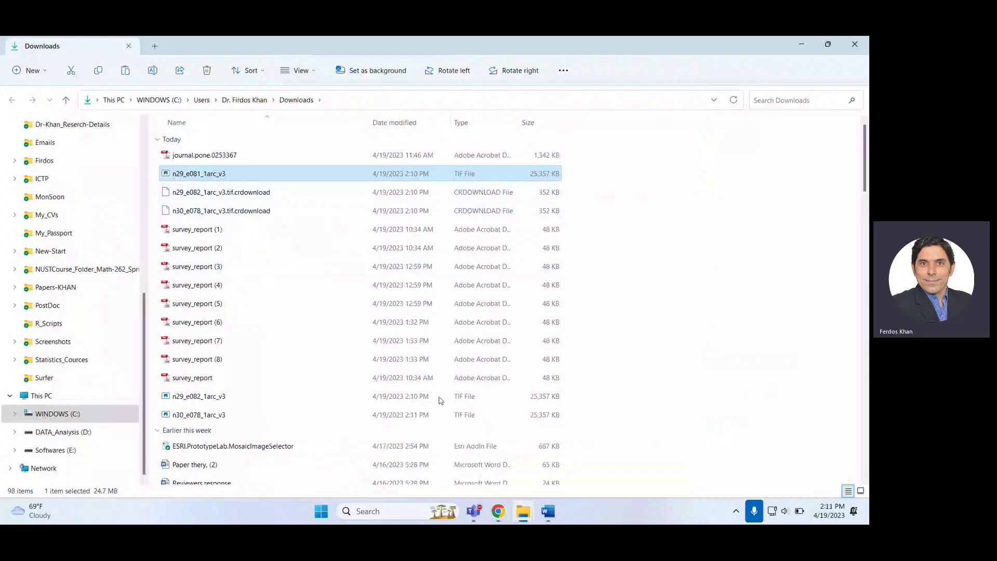
{"action": "left_click", "coordinate": [500, 511]}
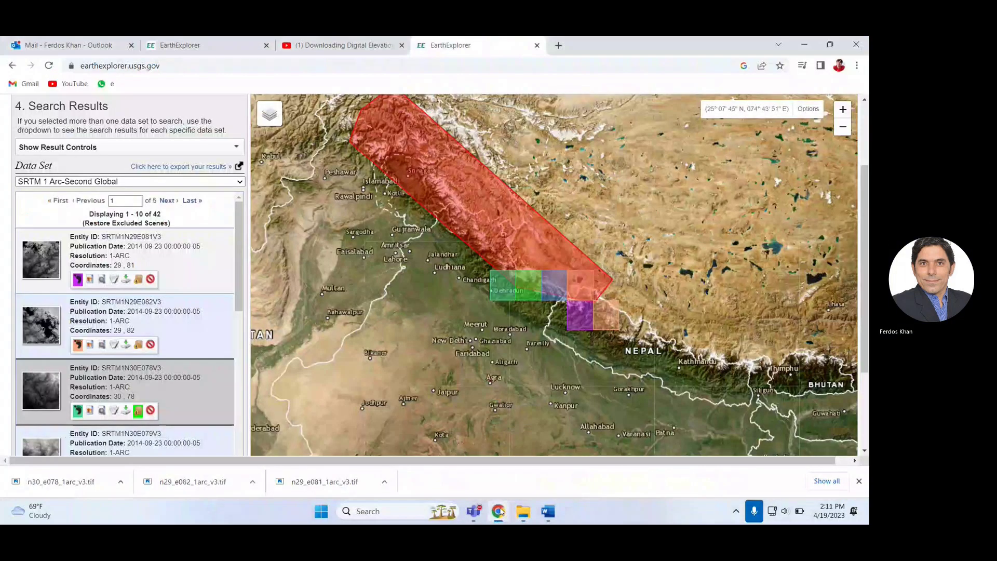